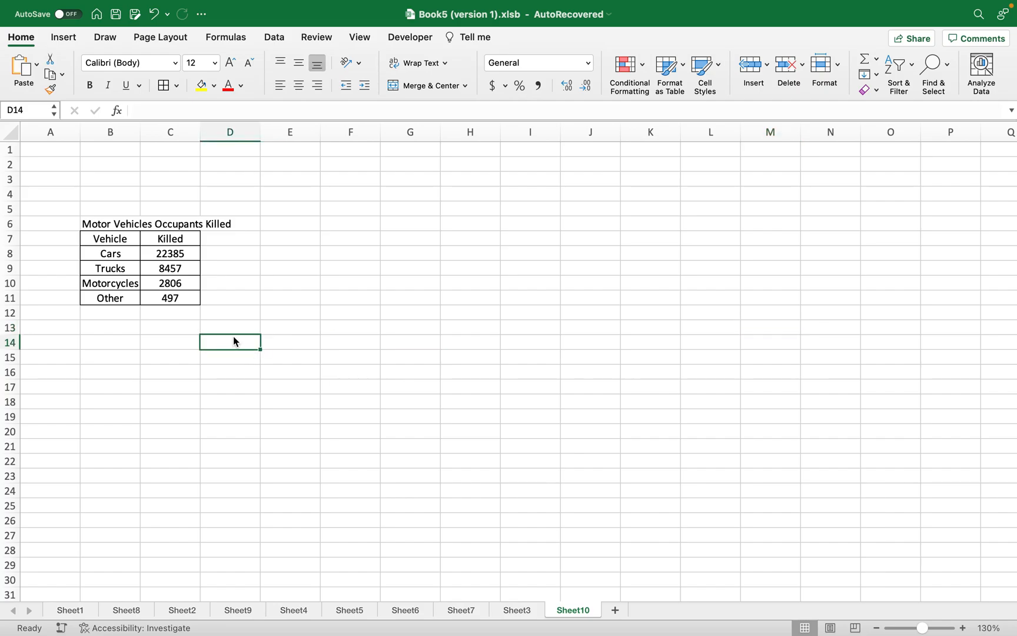
Examine the Motor Vehicles Occupants Killed table, including its title, vehicle categories and killed figures.
click(107, 243)
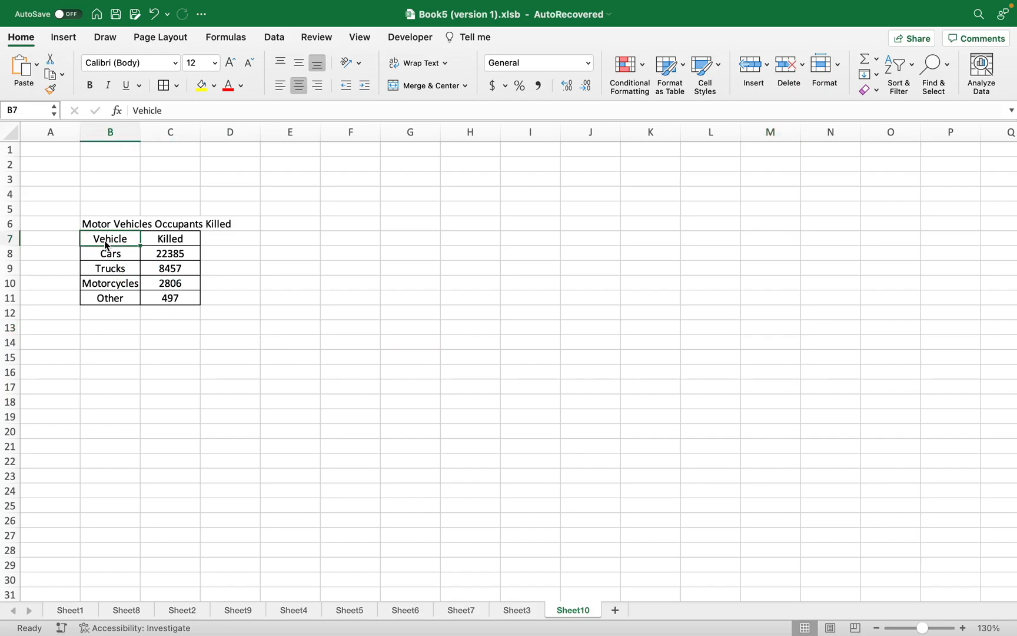
click(104, 224)
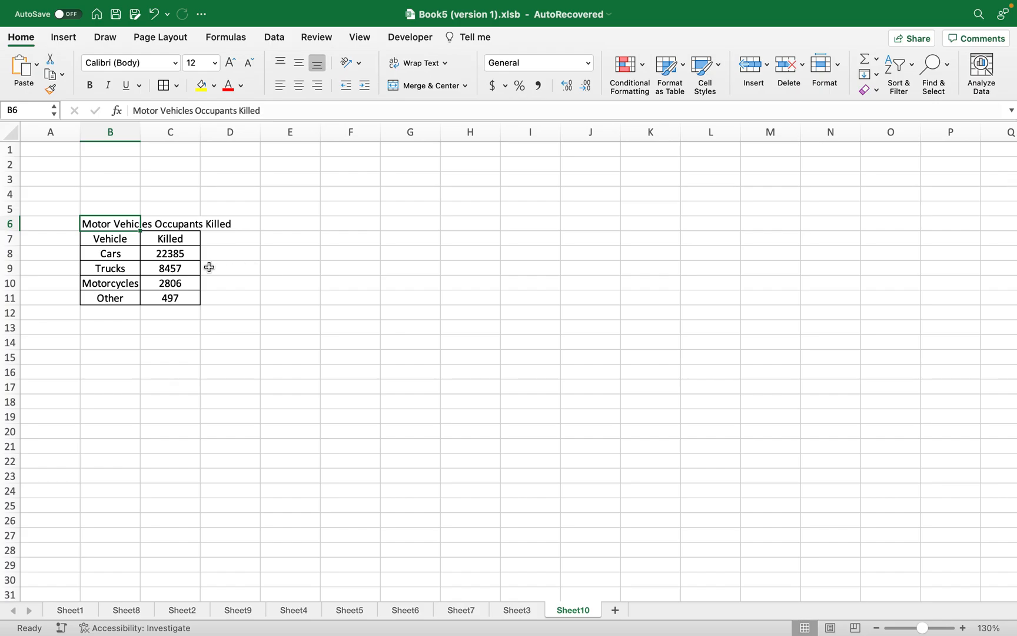
drag(119, 252, 116, 296)
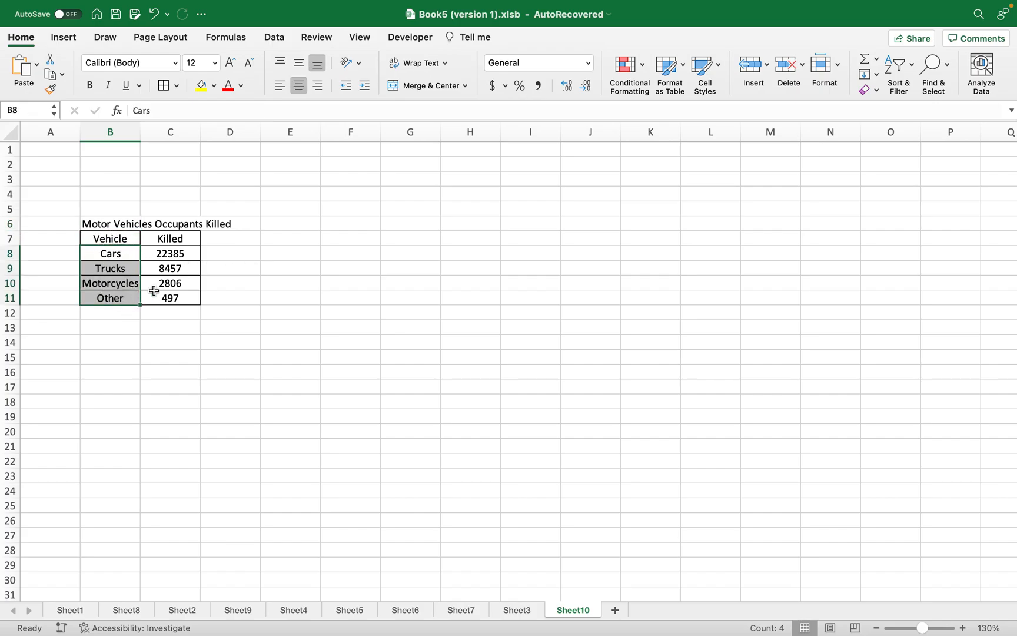
click(156, 253)
drag(182, 255, 177, 297)
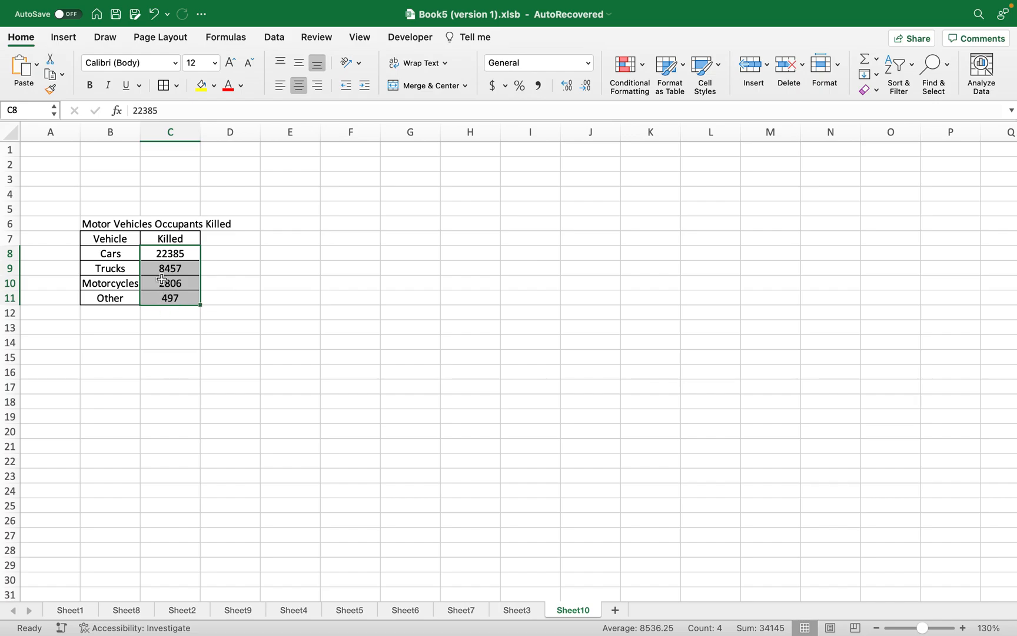
click(223, 268)
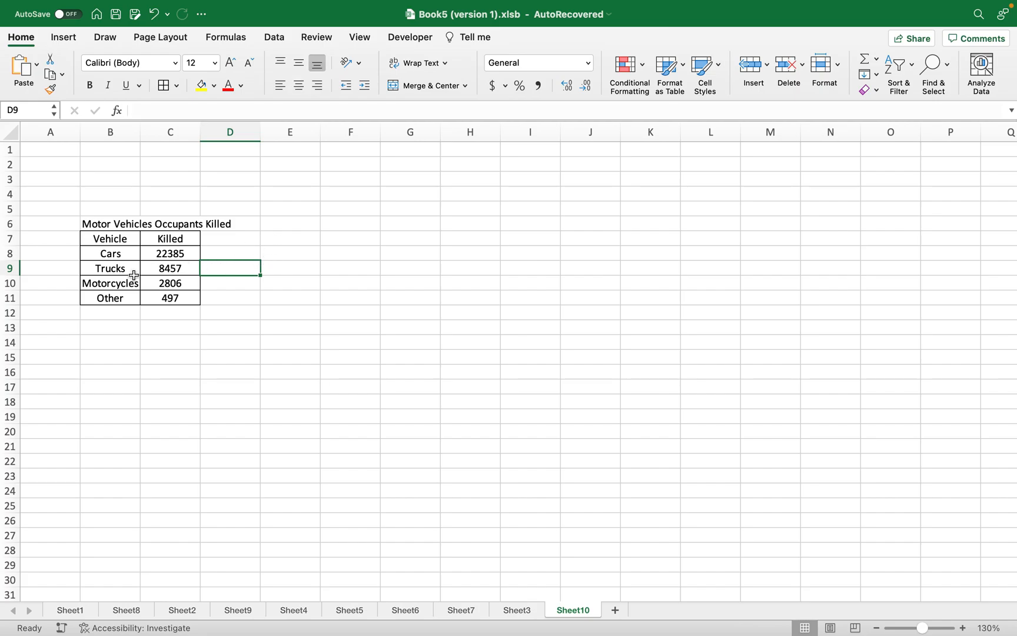
Insert a doughnut chart from the Vehicle and Killed data in B7:C11.
drag(102, 238, 170, 294)
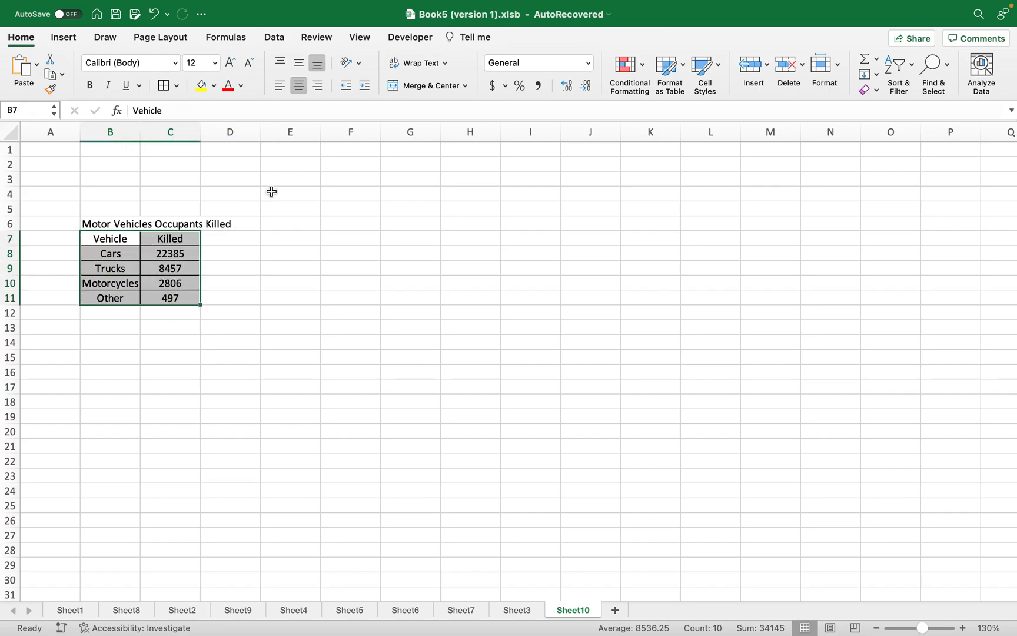
click(62, 38)
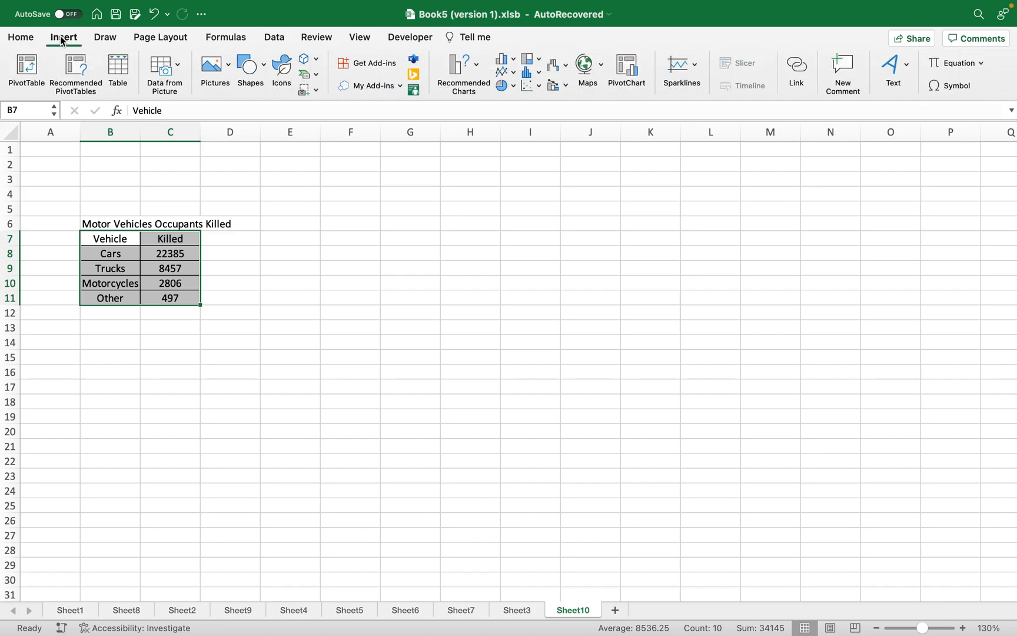
click(513, 87)
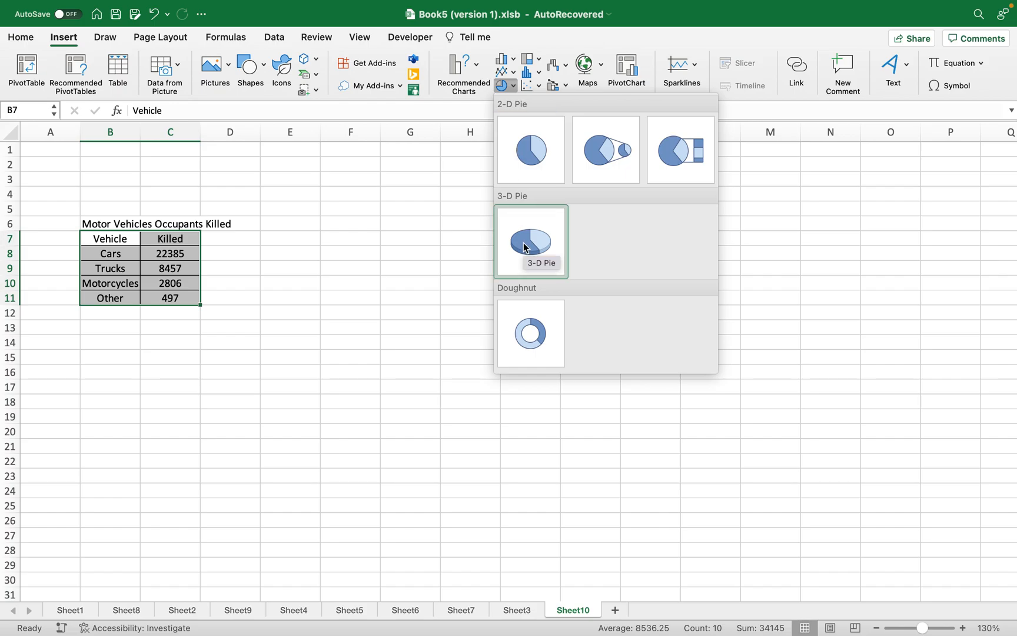
click(521, 332)
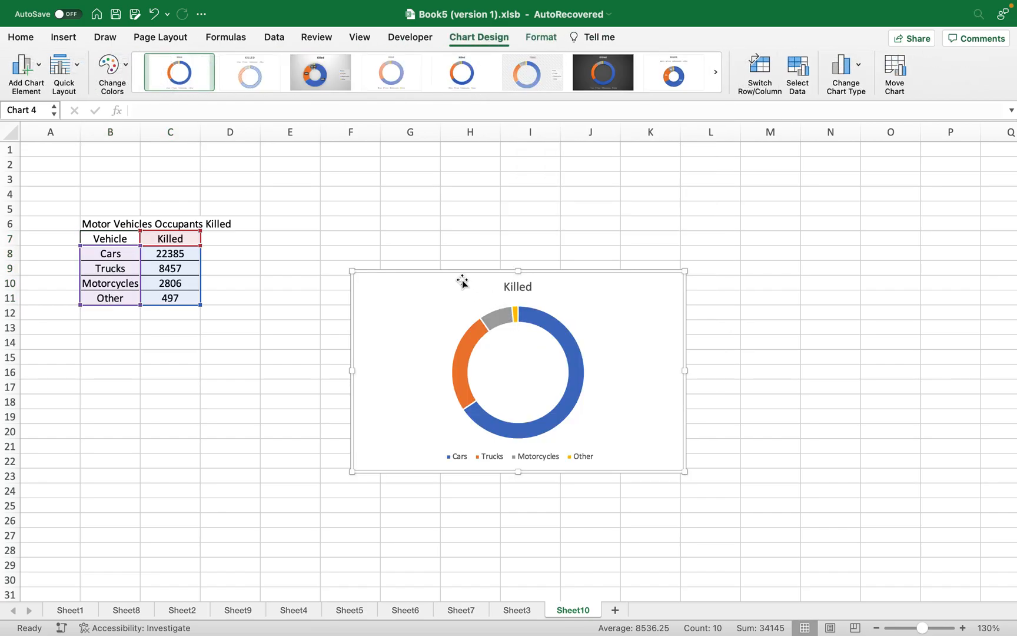
Place the doughnut chart beside the table from column E at row 3, and apply the grey gradient chart style with dark percentage labels.
drag(449, 275, 437, 194)
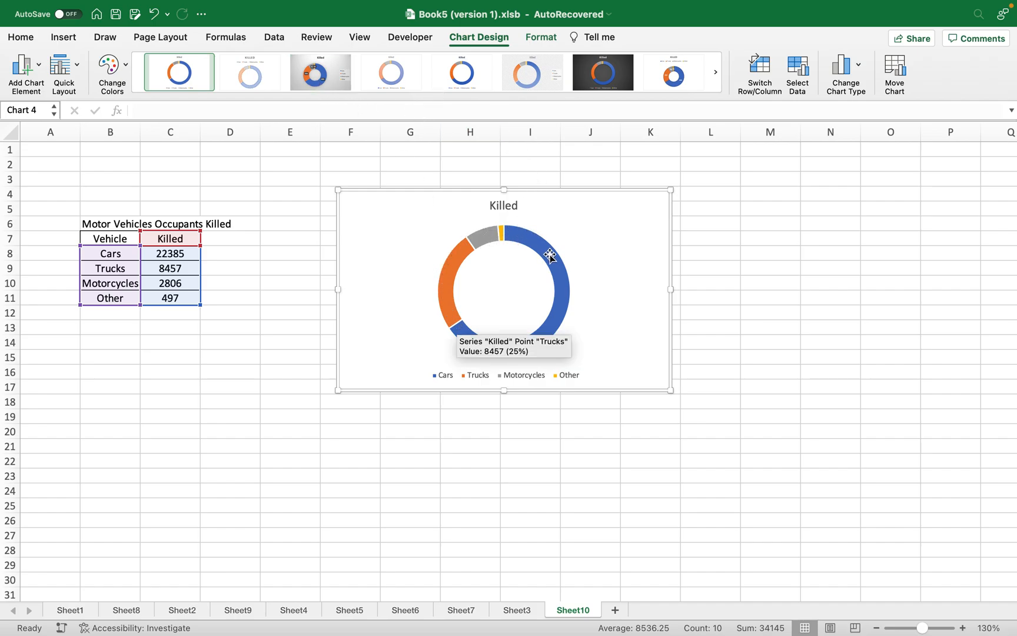
click(318, 79)
drag(556, 191, 487, 172)
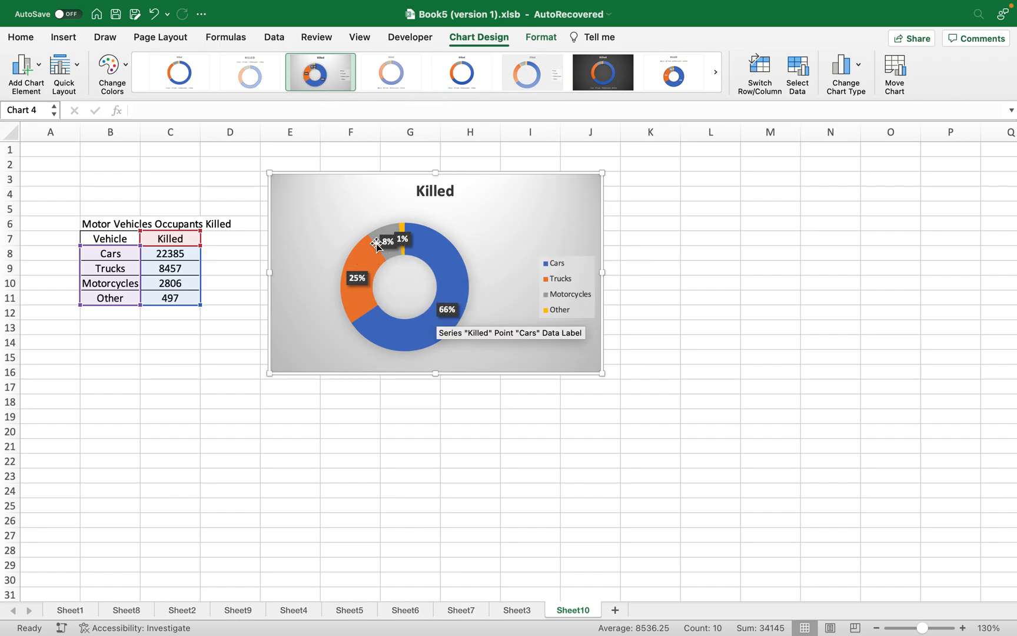
Change the doughnut chart's data labels to the Data Callout type.
click(41, 70)
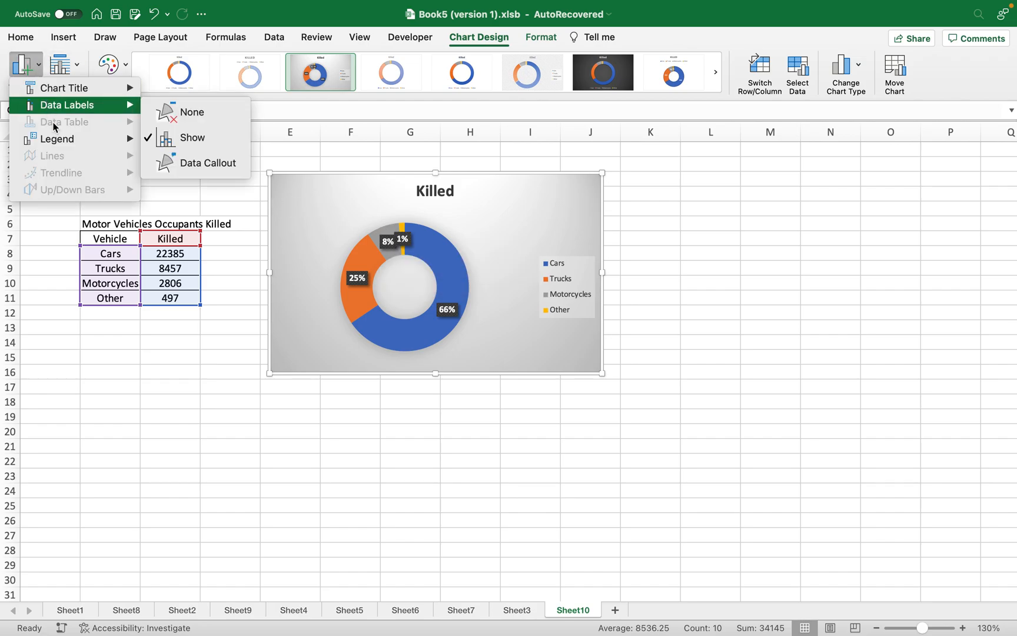
mouse_move(60, 142)
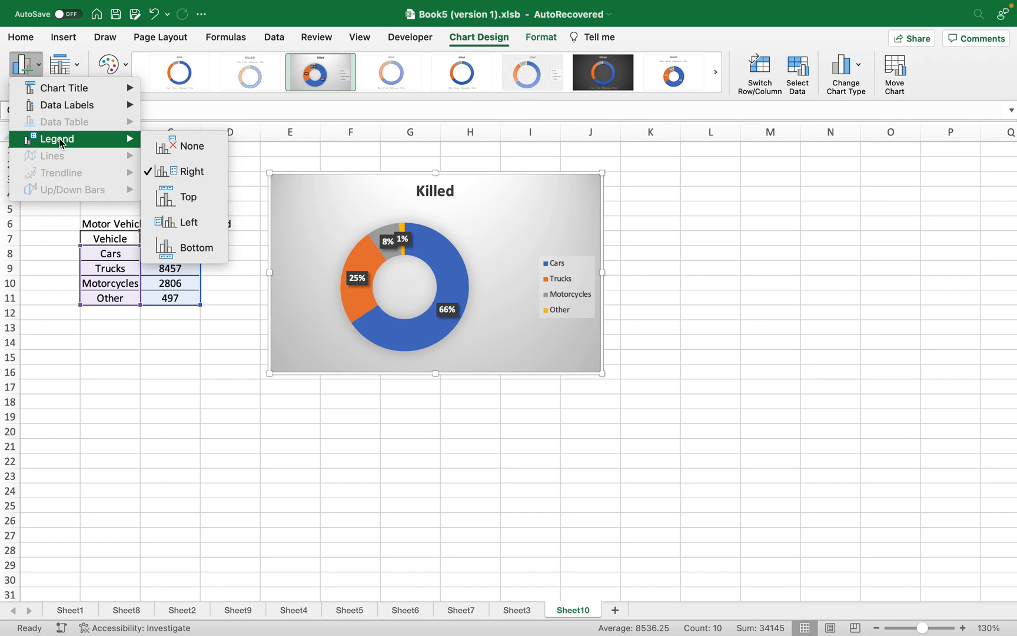
mouse_move(70, 114)
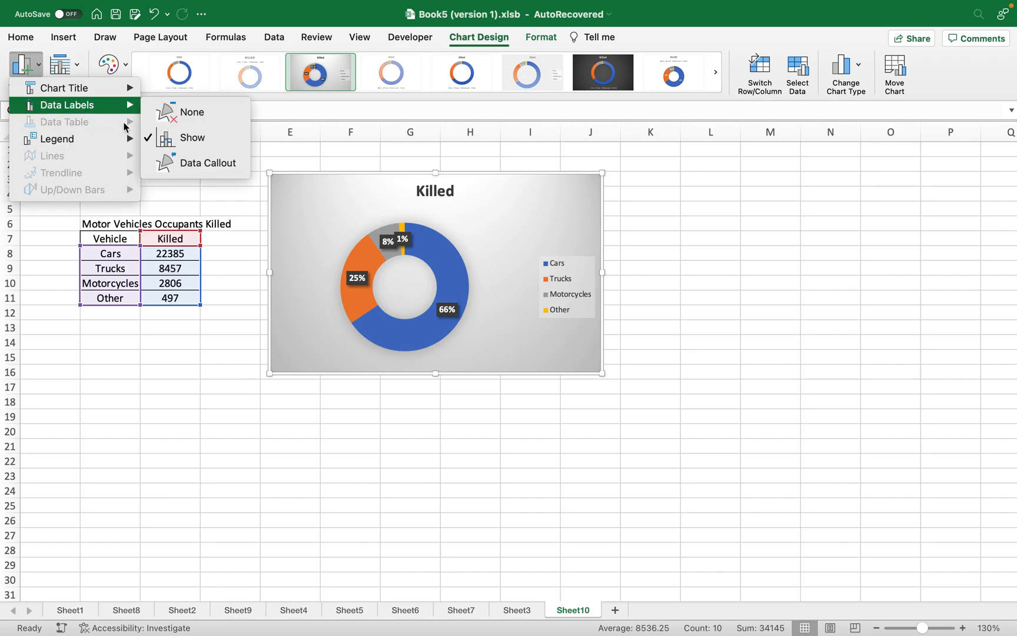
click(201, 169)
Move the Motorcycles, Cars, Trucks and Other callouts outward so they sit clear of the doughnut ring.
drag(375, 241, 313, 202)
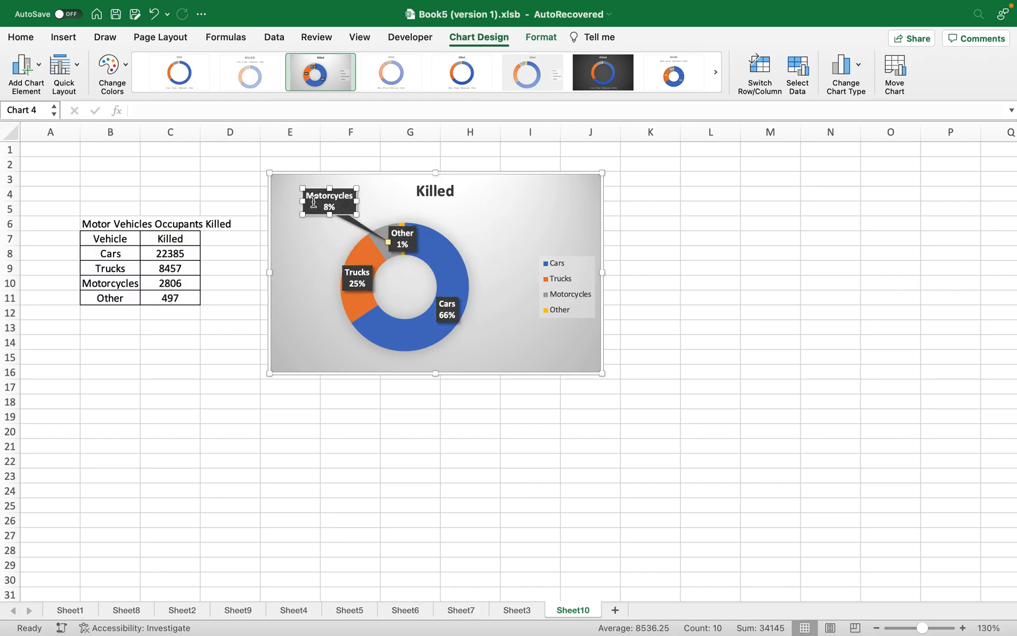
click(447, 309)
drag(447, 309, 497, 337)
click(356, 277)
drag(356, 278, 300, 270)
drag(403, 237, 506, 207)
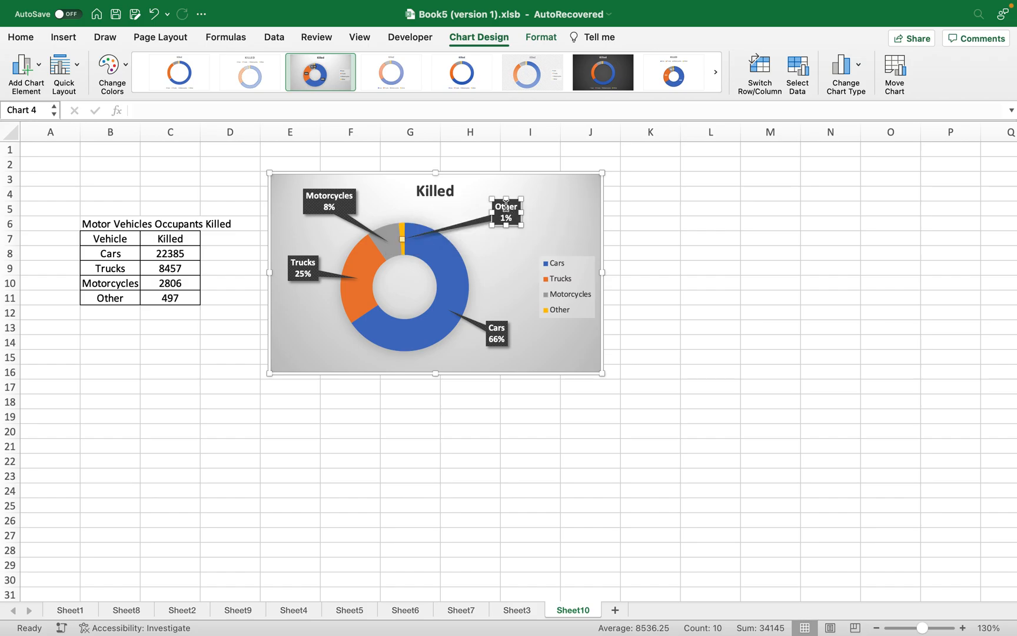
click(524, 301)
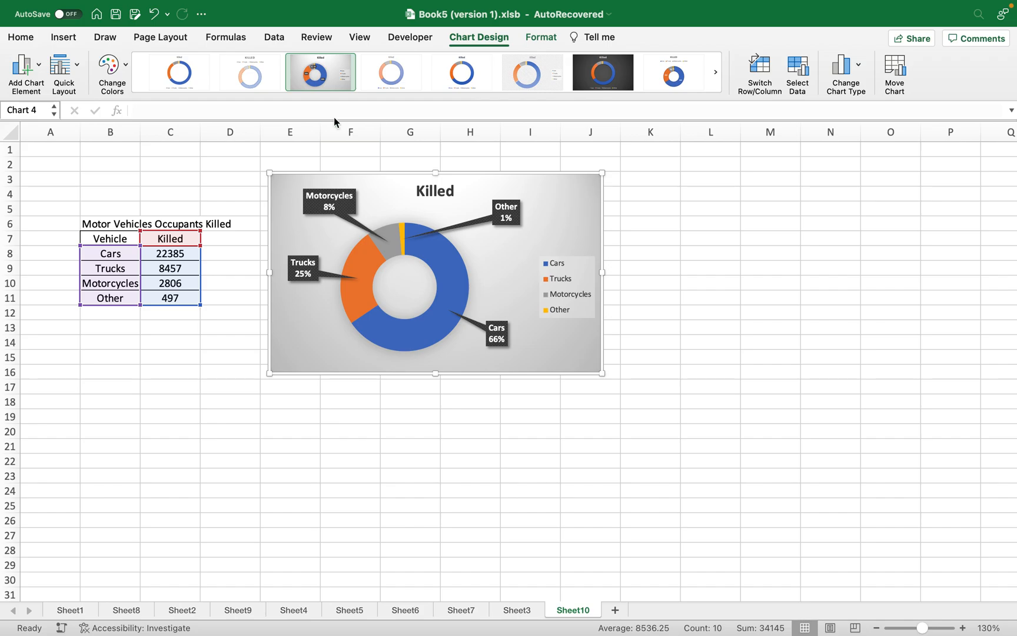
Try several chart styles and apply the white one with an uppercase title and the legend above the ring.
click(186, 81)
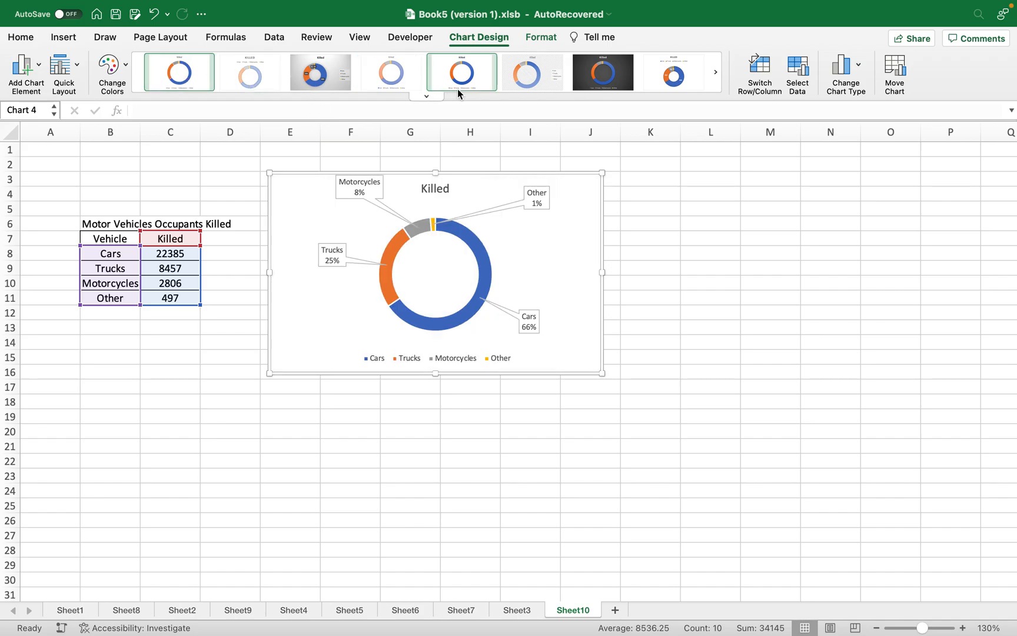
click(533, 80)
click(715, 72)
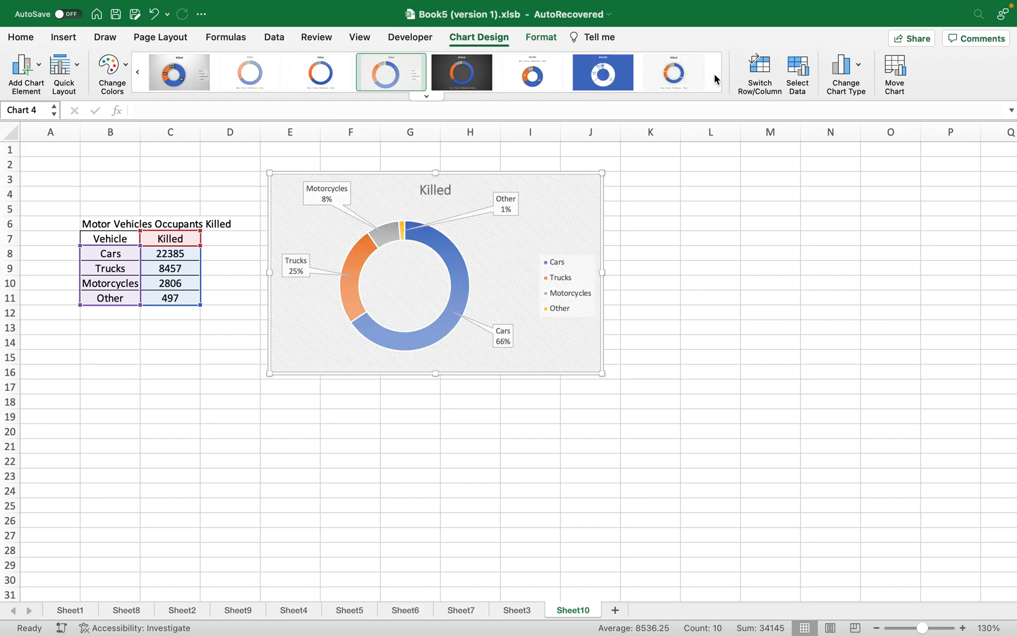
click(597, 79)
click(598, 78)
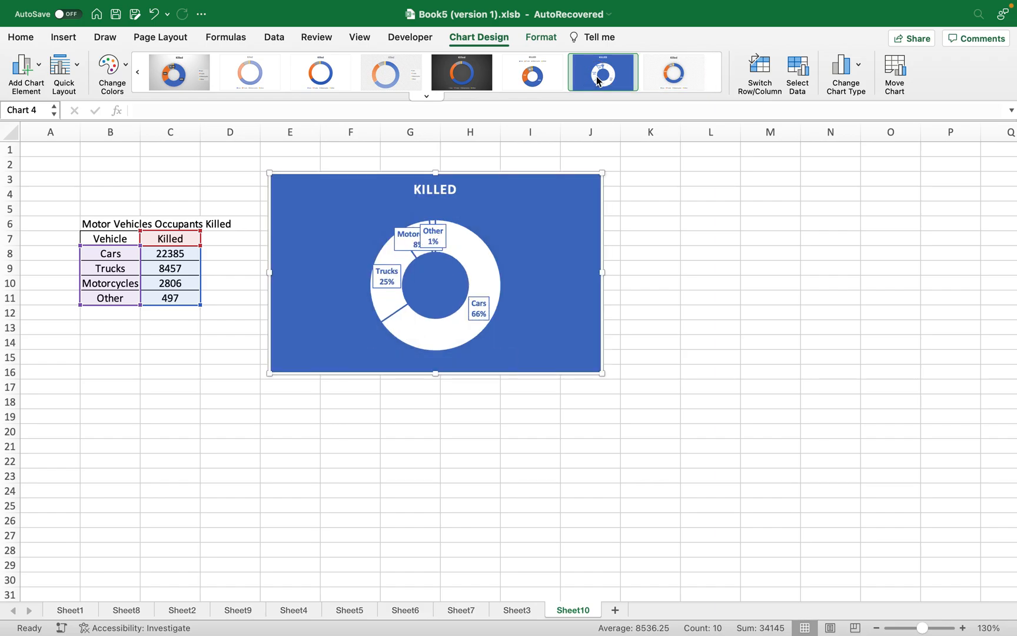
click(509, 69)
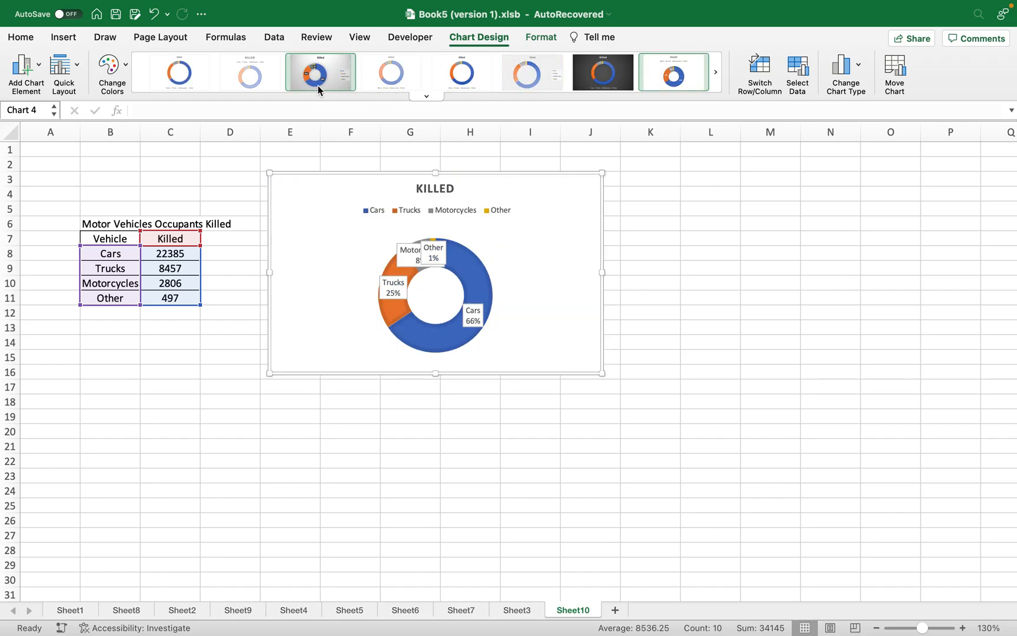
Set the chart's legend position to Bottom.
click(418, 213)
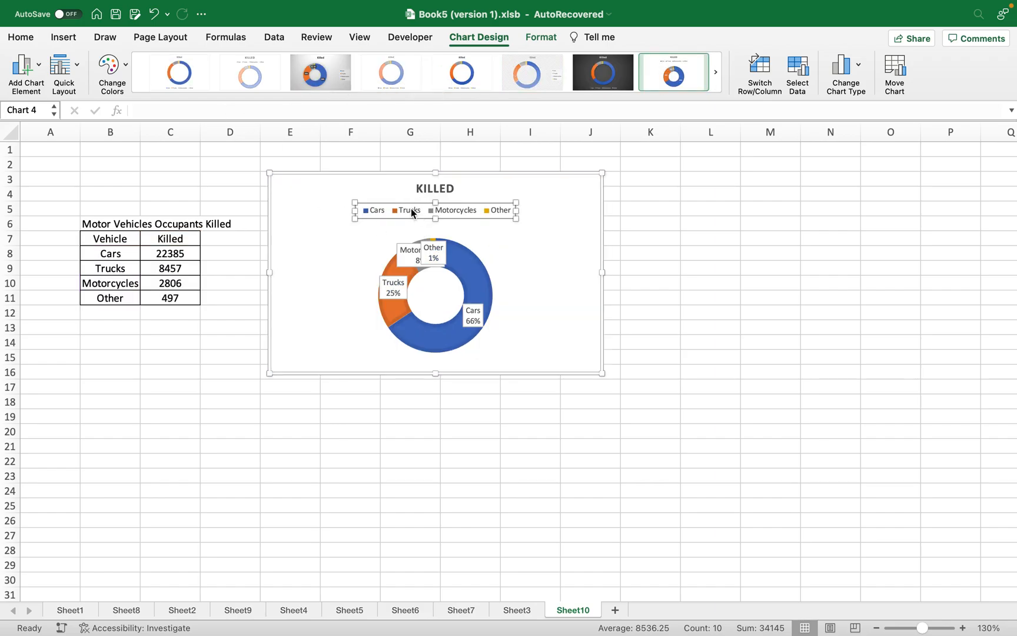
click(39, 70)
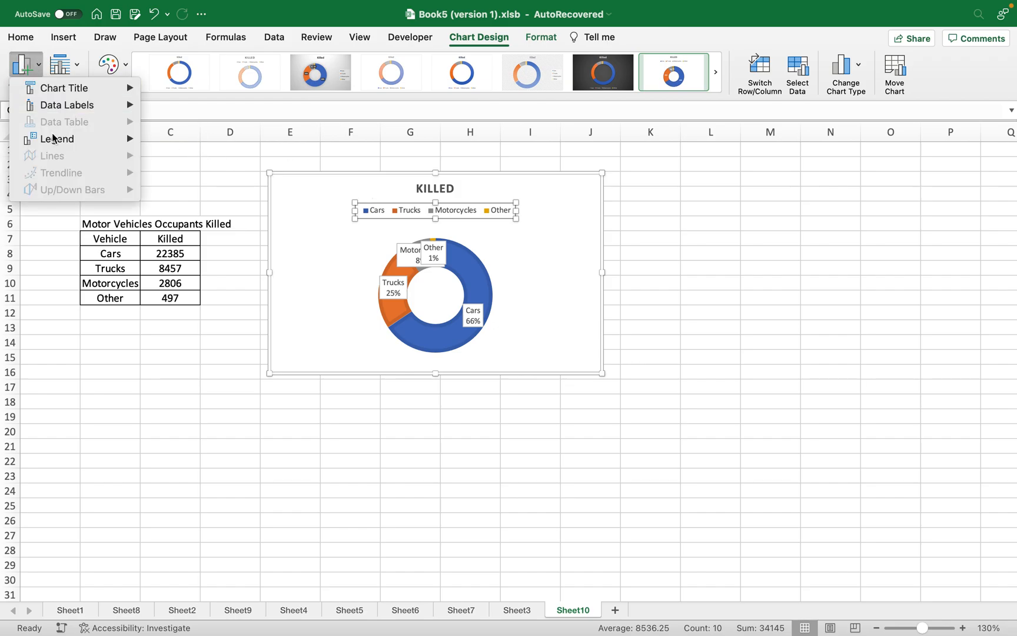
mouse_move(54, 139)
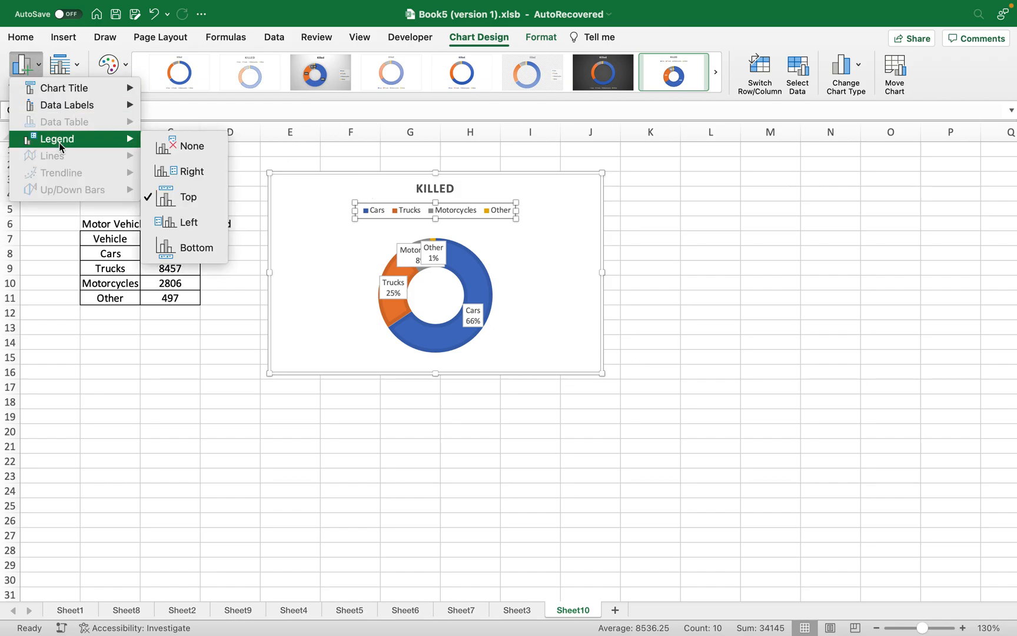
click(194, 250)
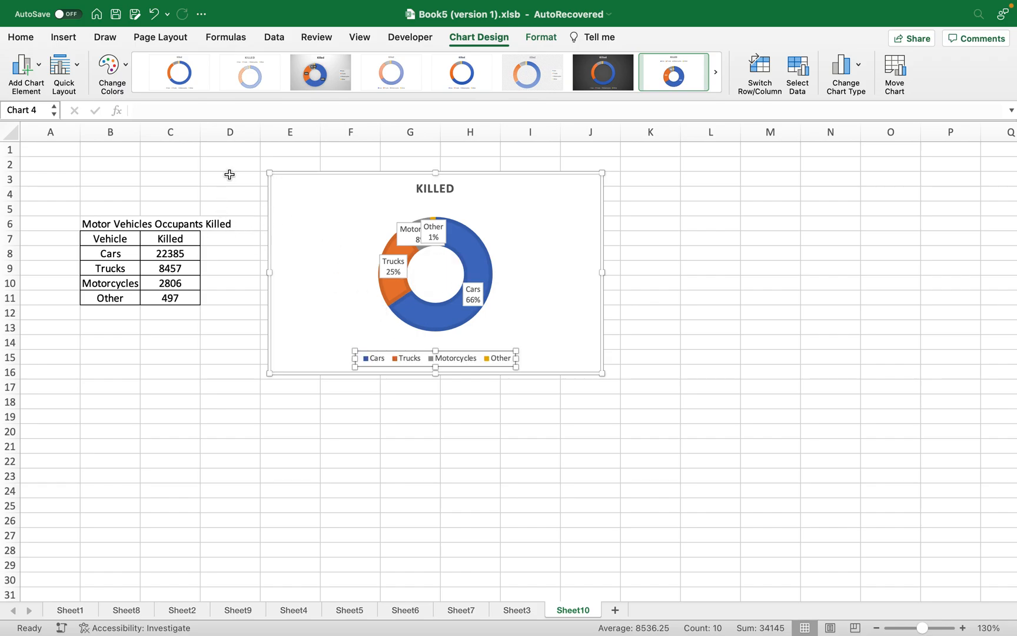
Replace the chart title with "OCCUPANTS KILLED IN MOTOR VEHICLES".
click(438, 189)
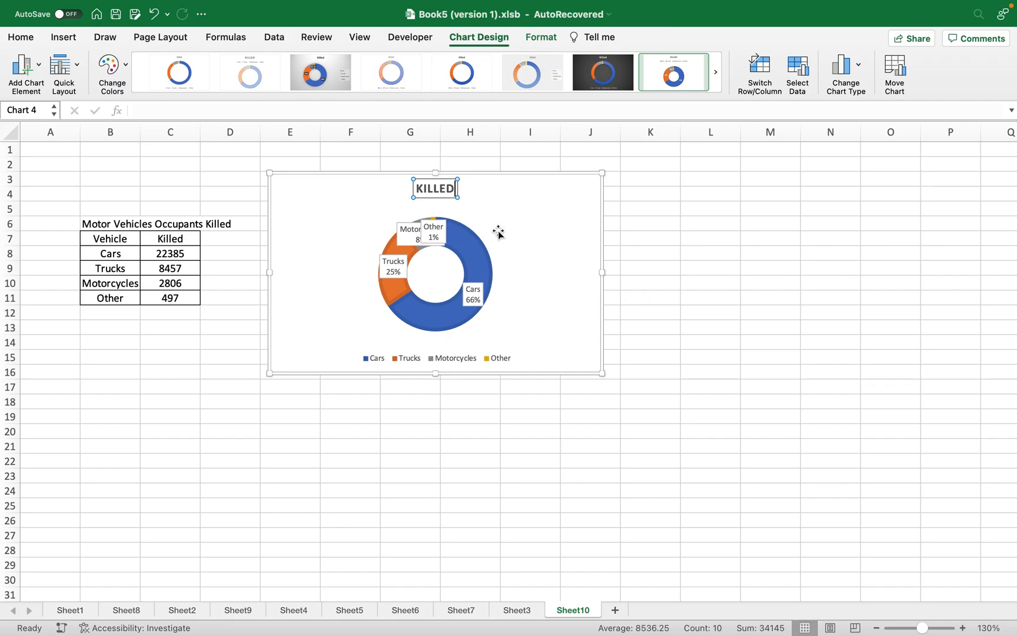
key(BackSpace)
key(BackSpace)
key(BackSpace)
key(BackSpace)
key(BackSpace)
key(BackSpace)
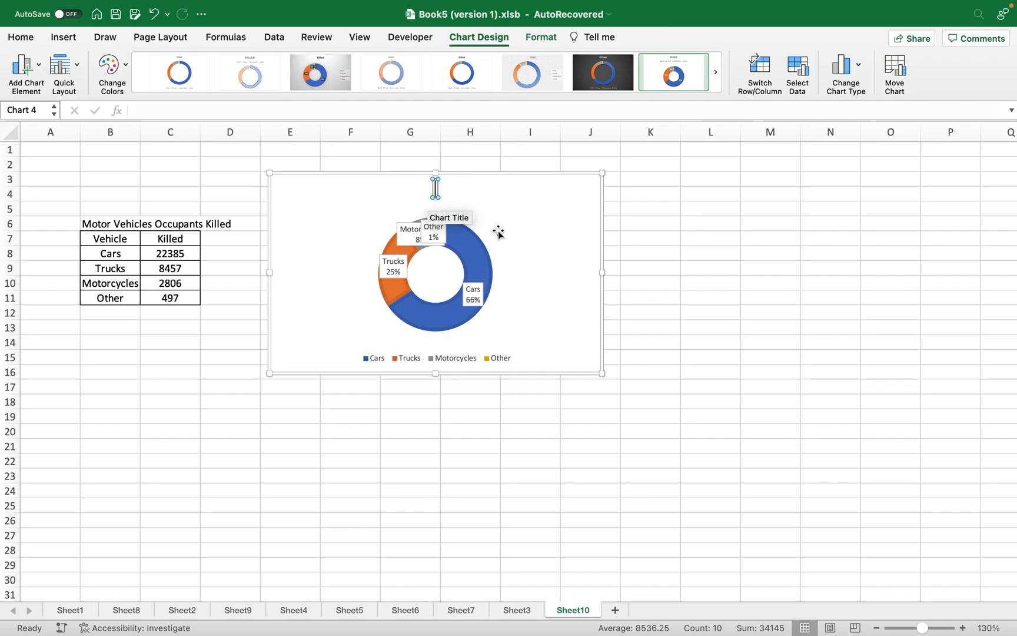
text(C)
key(BackSpace)
text(OCC)
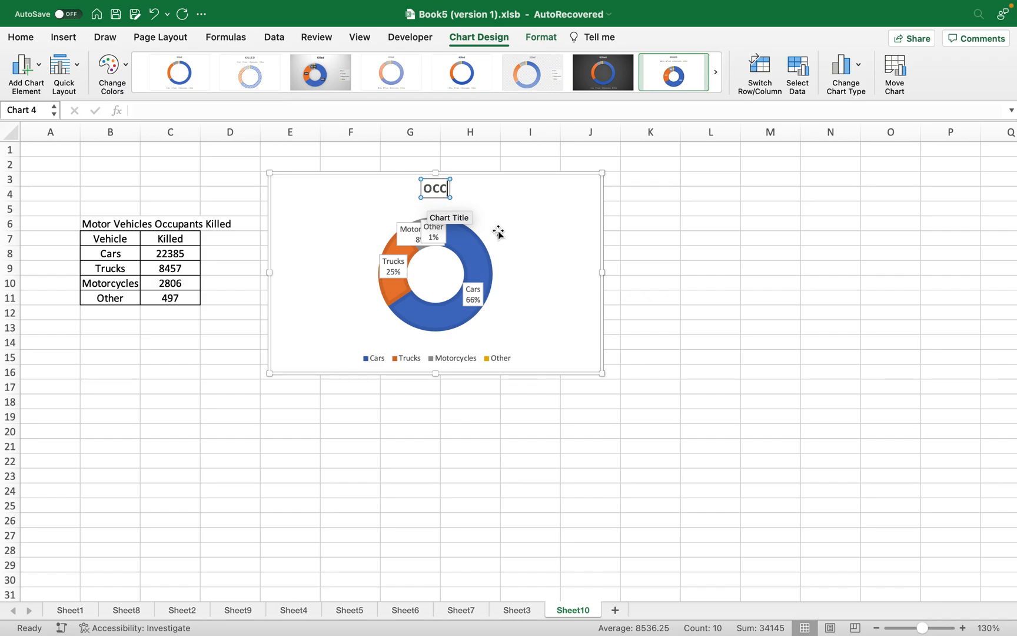
text(UMENT)
key(BackSpace)
key(BackSpace)
key(BackSpace)
key(BackSpace)
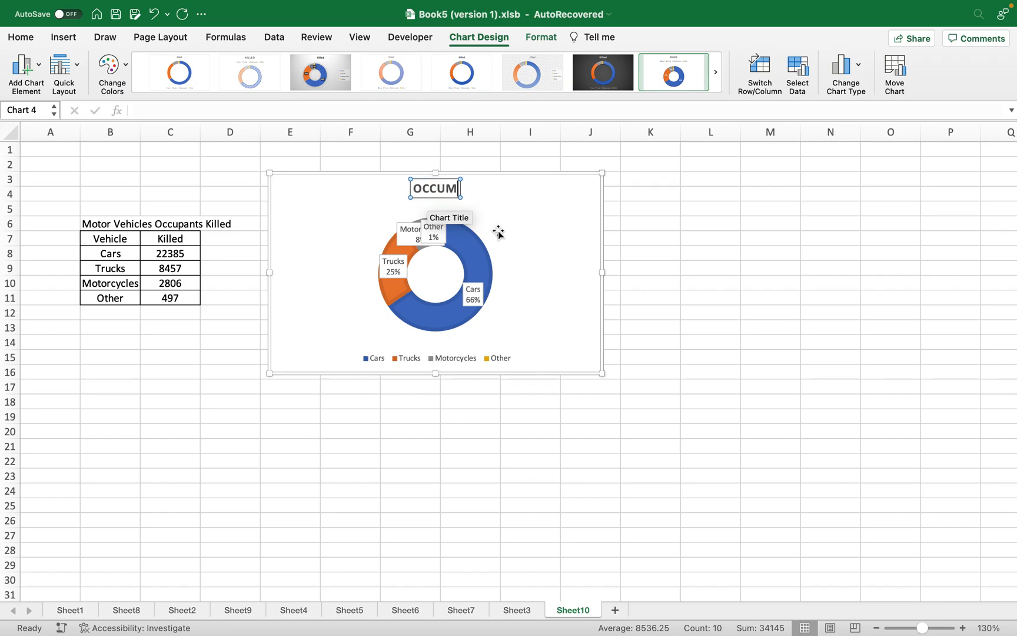
text(ENT)
key(BackSpace)
key(BackSpace)
key(BackSpace)
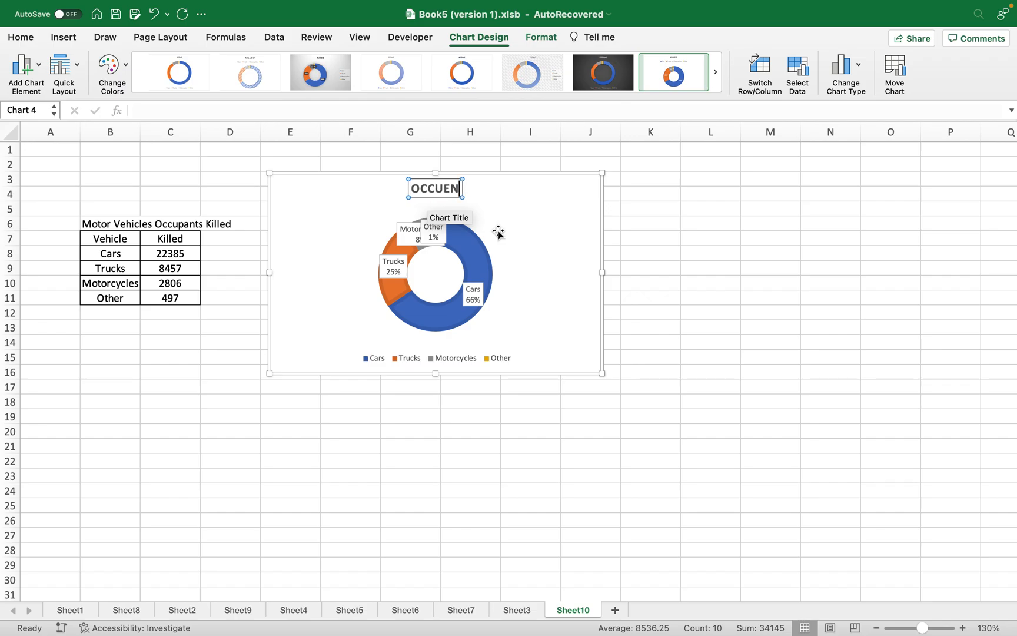
text(PENT)
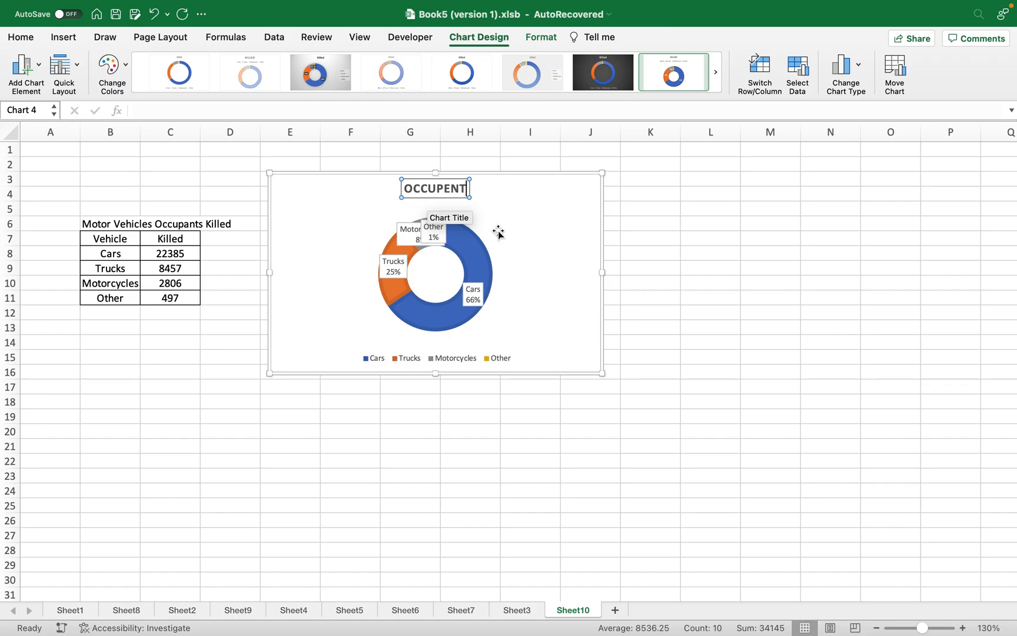
key(BackSpace)
key(BackSpace)
key(BackSpace)
text(ANTS KI)
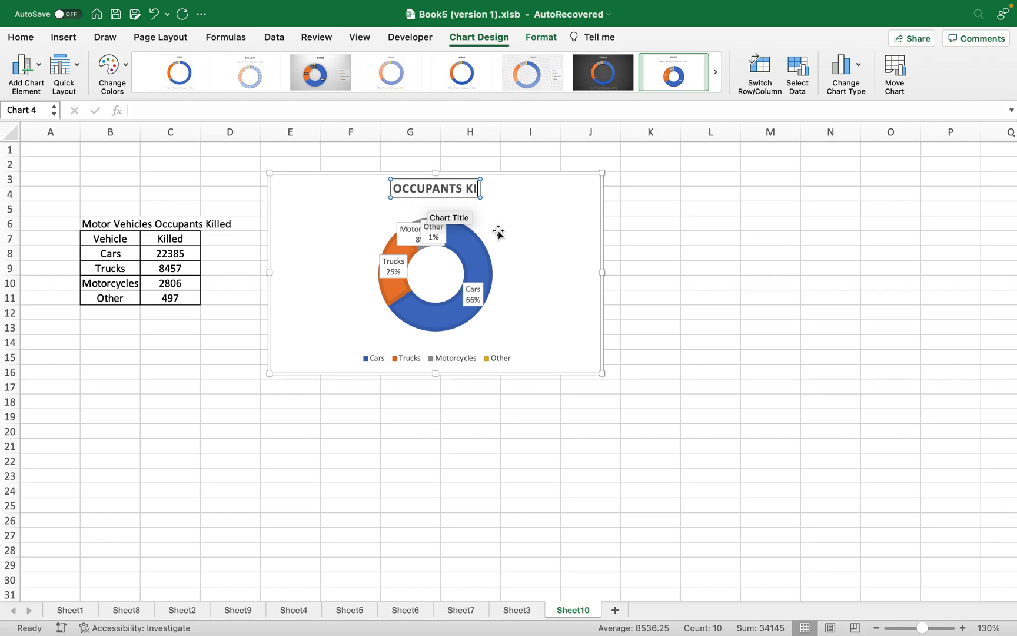
text(LLED IN)
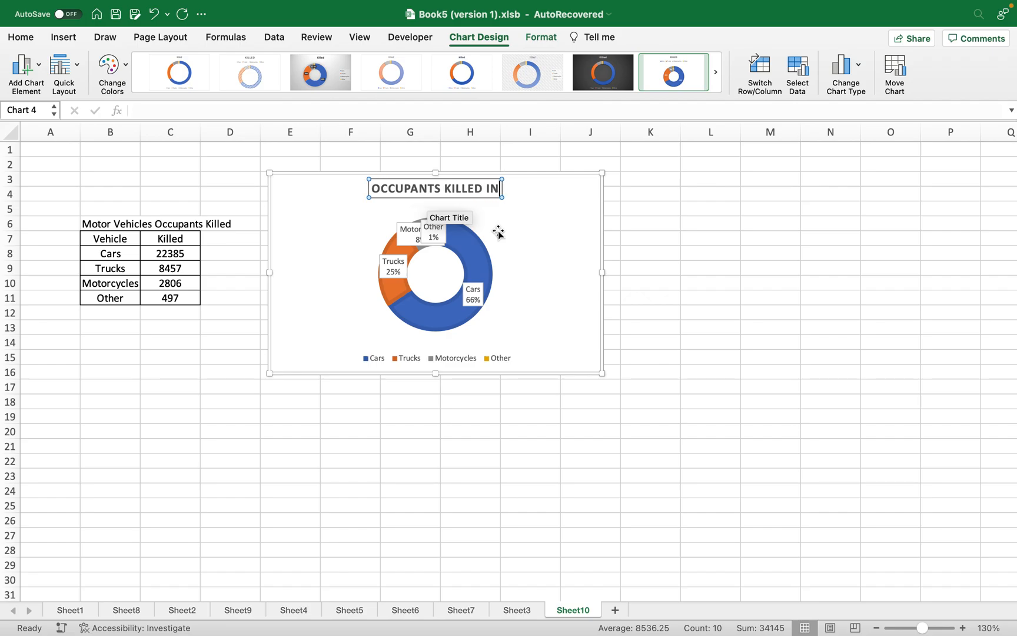
text( MOTOR)
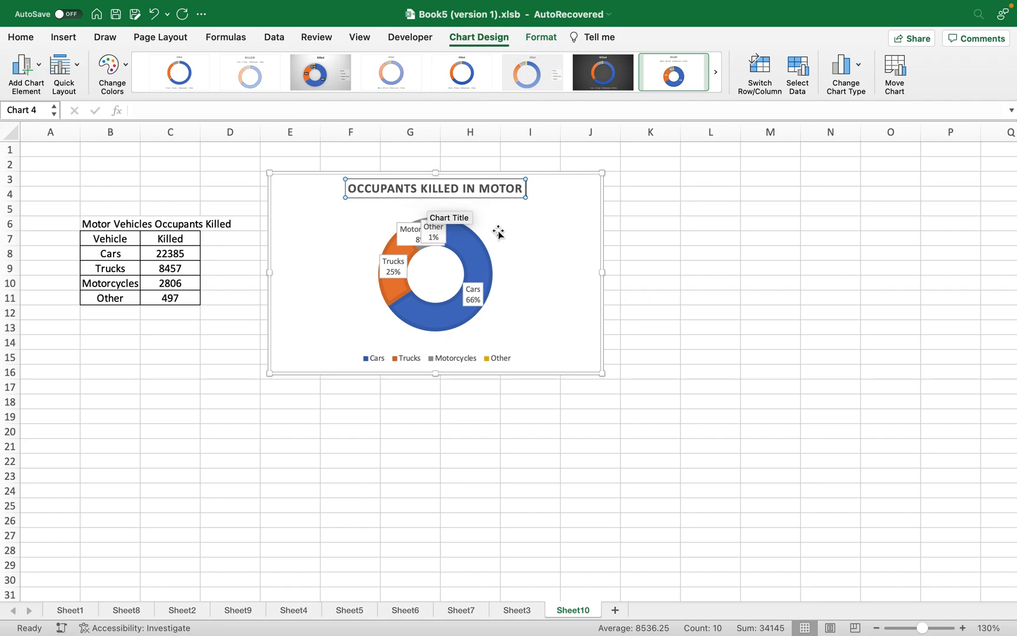
text( VEHICLES)
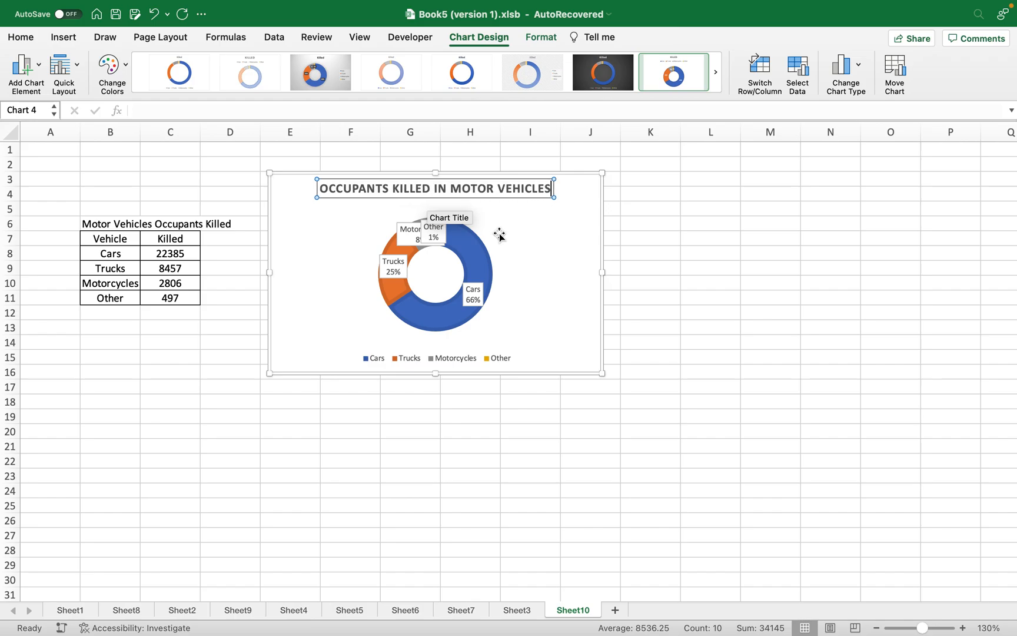
Apply the hatched grey chart style with the legend beside the doughnut ring.
click(543, 268)
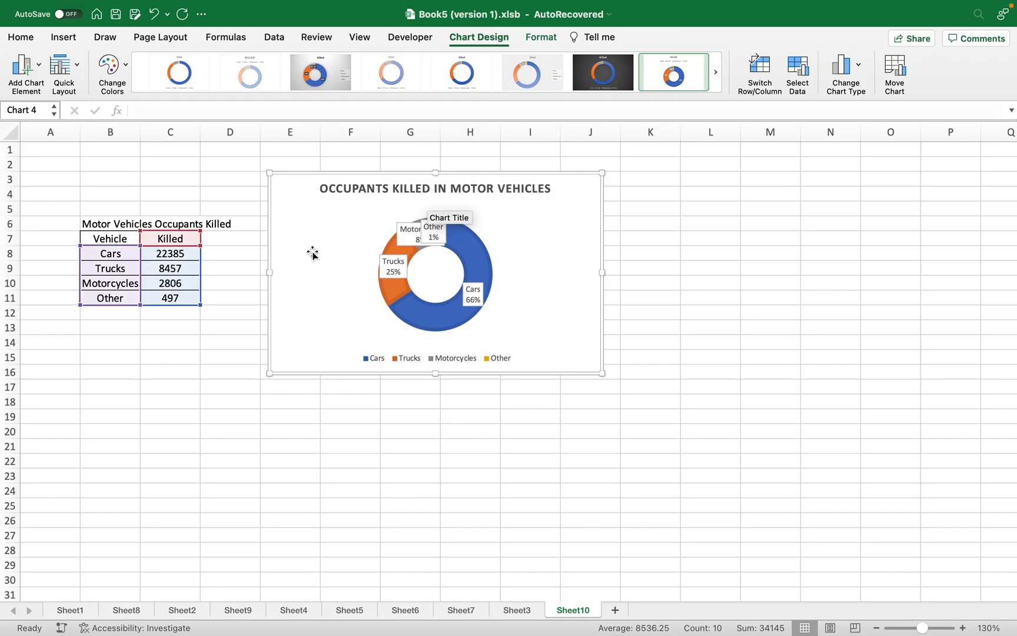
click(533, 74)
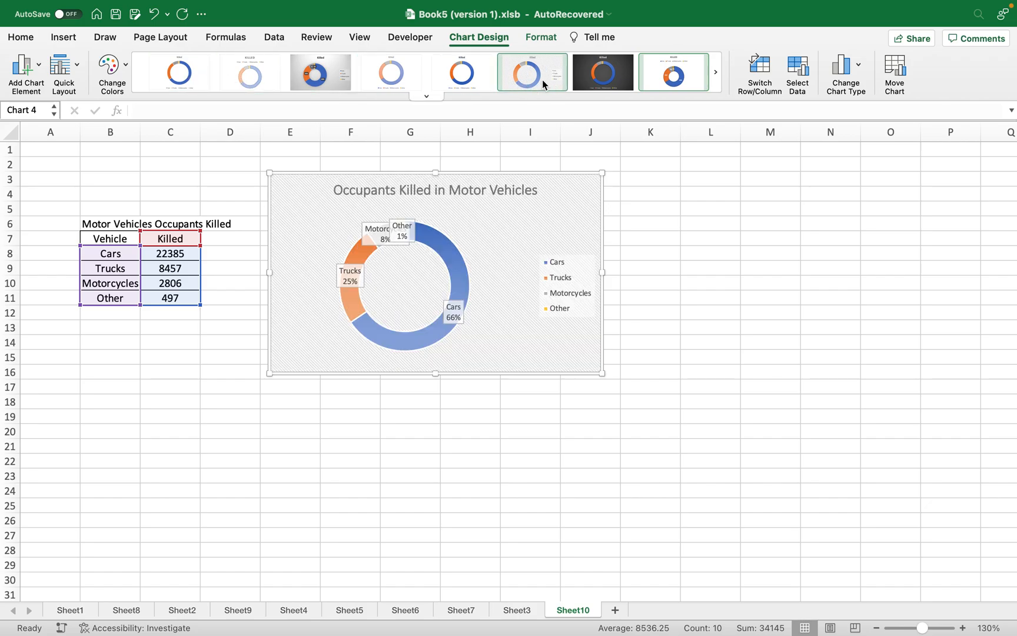
click(647, 222)
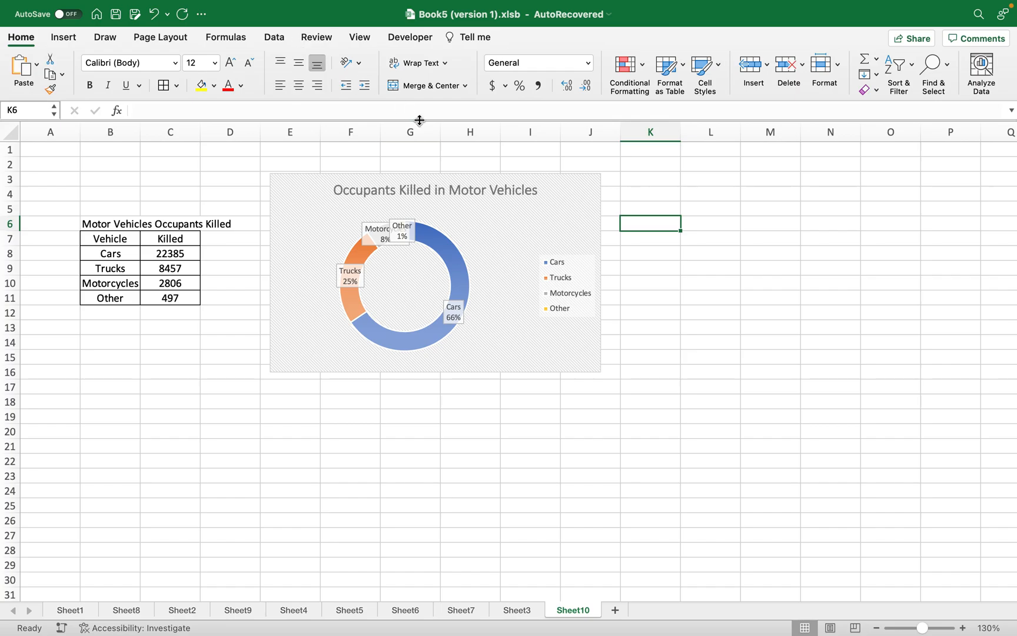
Change the doughnut chart to a 3-D Pie chart.
click(505, 213)
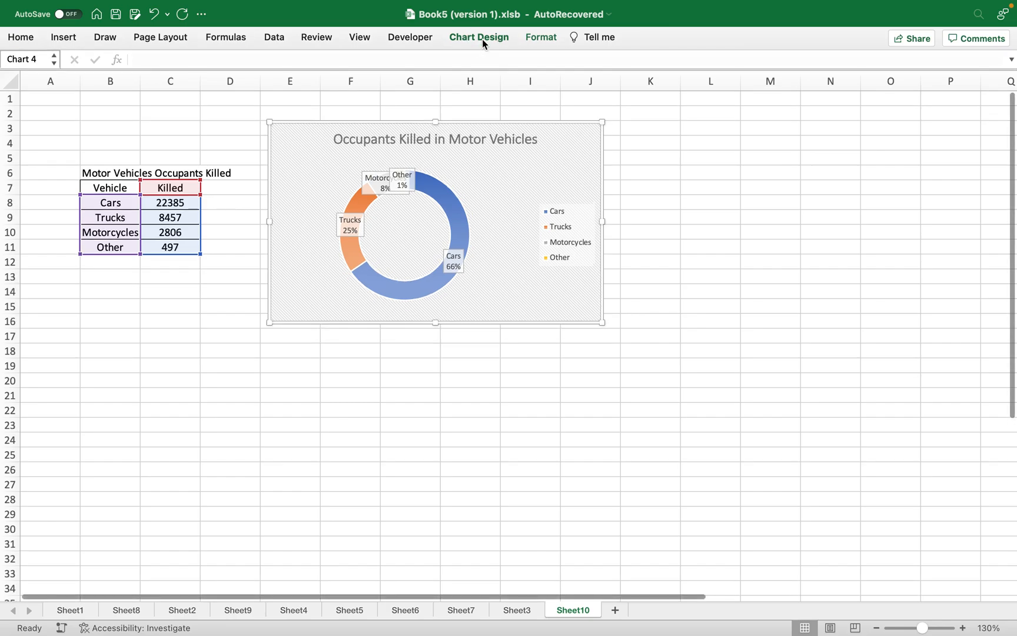
click(856, 75)
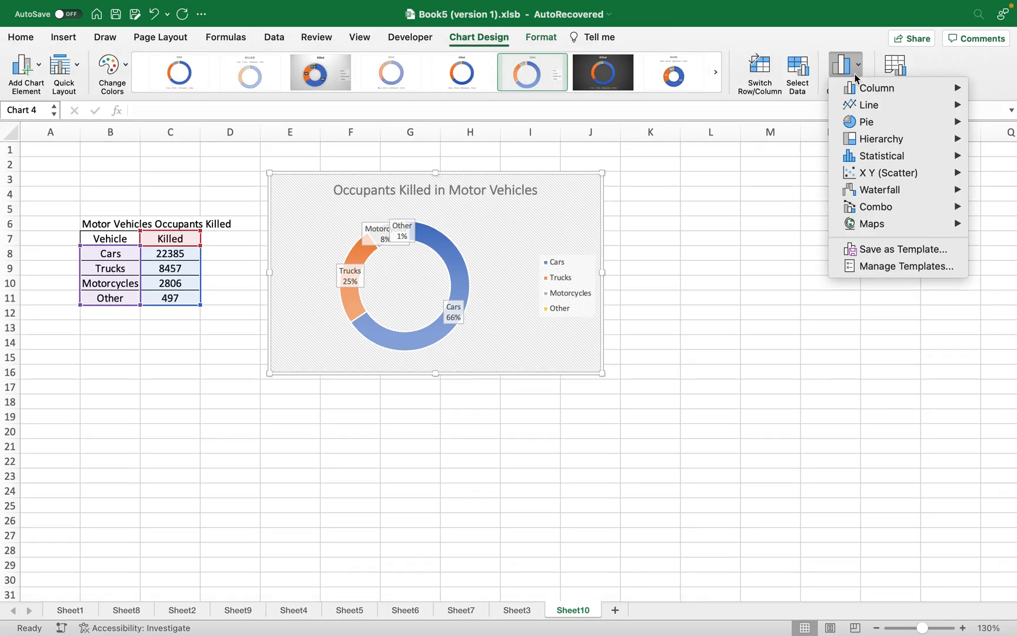
mouse_move(867, 127)
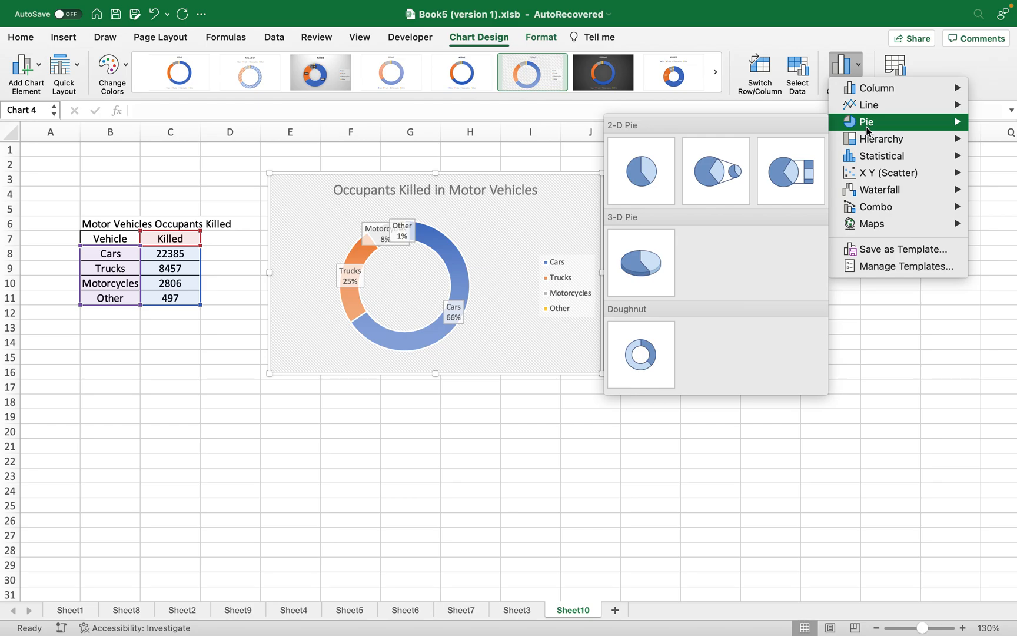
click(645, 270)
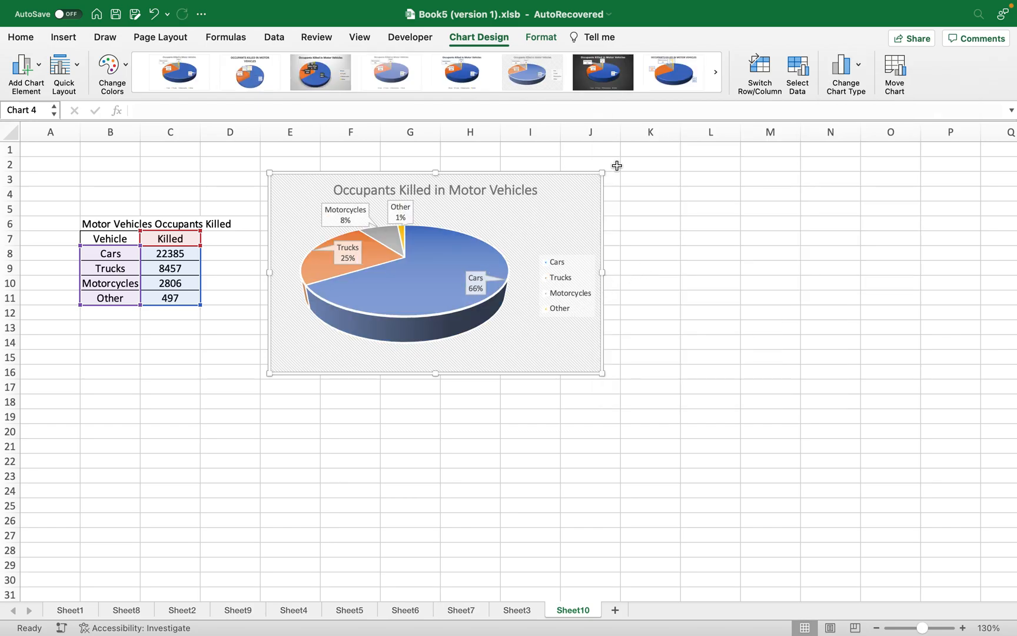
click(676, 194)
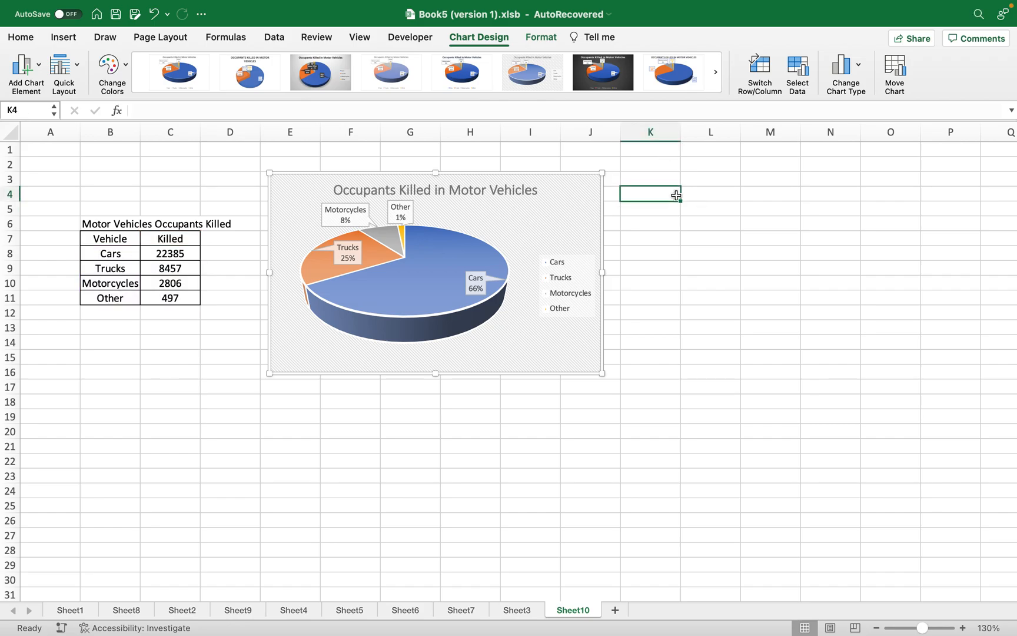
Try several chart styles on the 3-D pie and apply the white one with a bold uppercase title and colour-matched callout text.
click(671, 63)
click(410, 37)
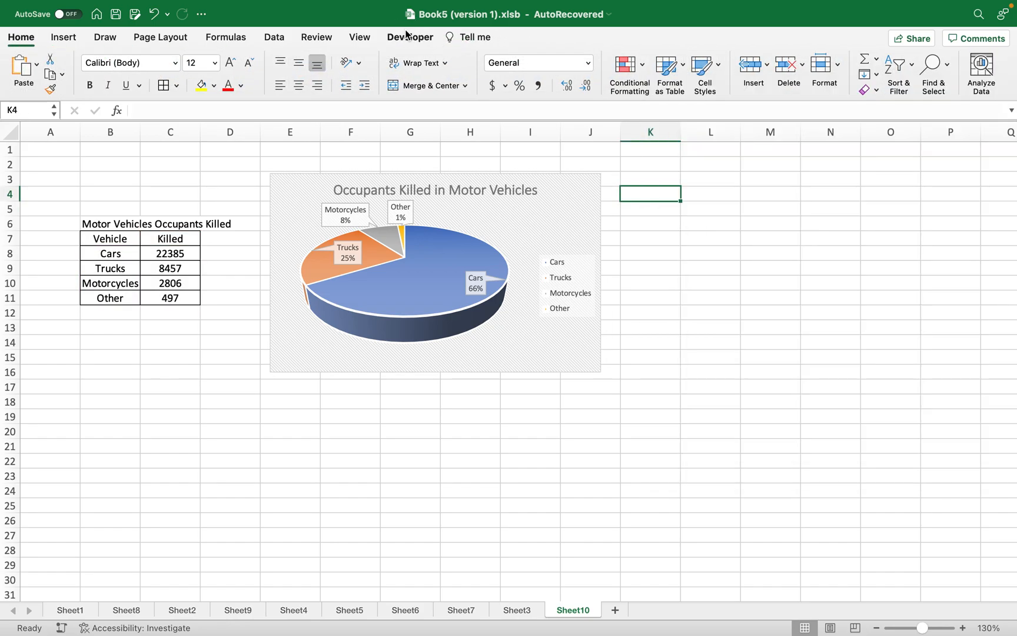
click(404, 265)
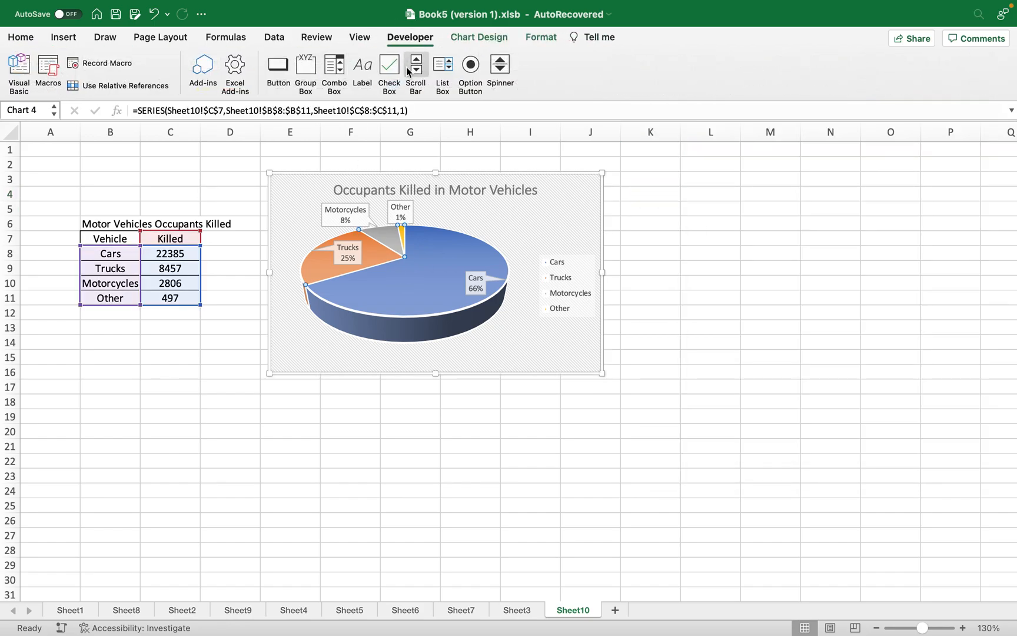
click(471, 37)
click(661, 77)
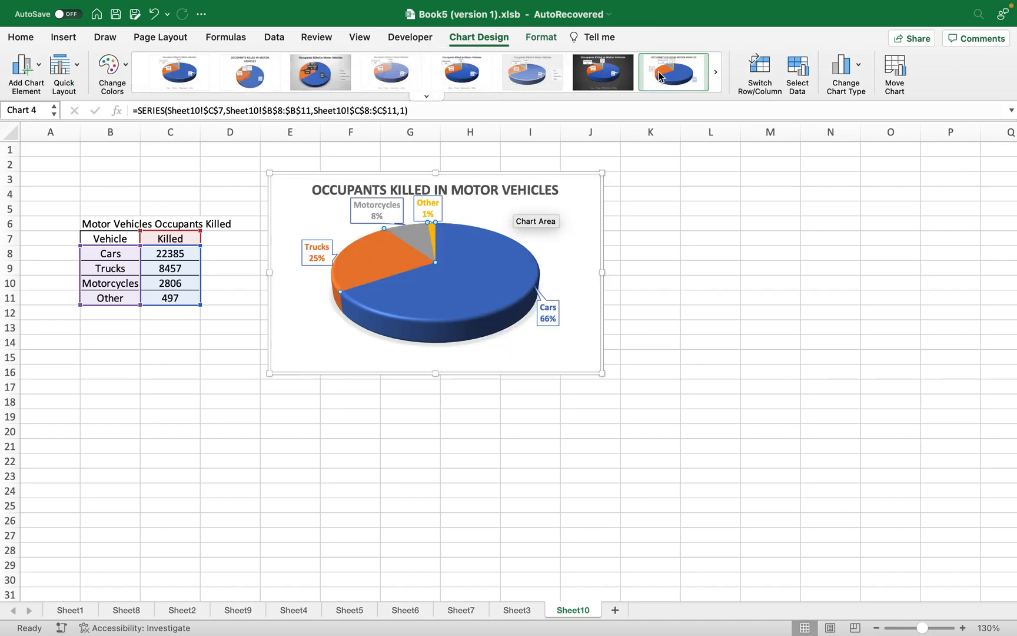
click(715, 73)
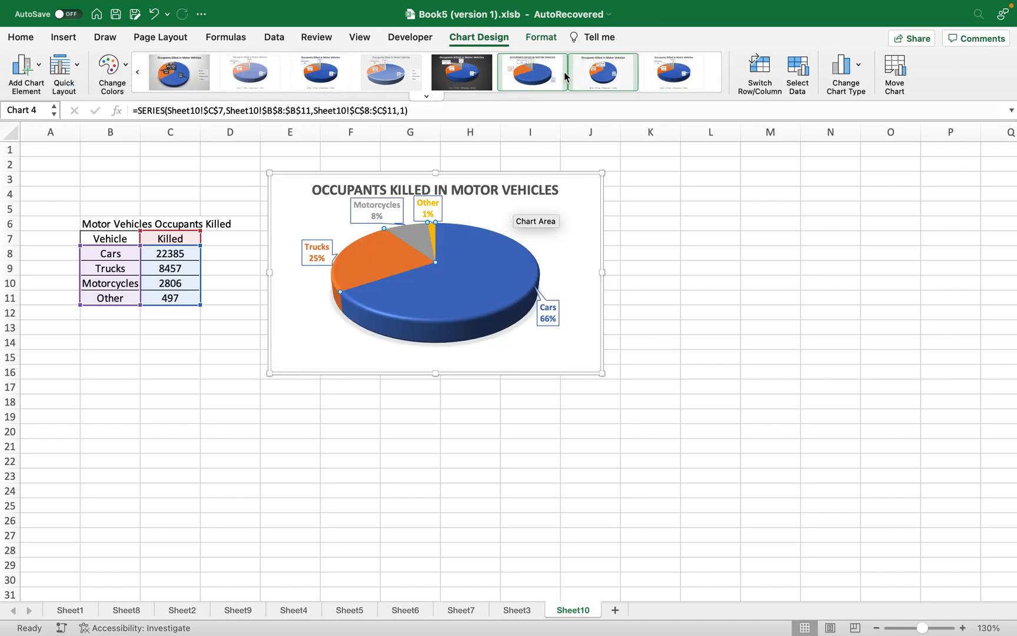
click(460, 78)
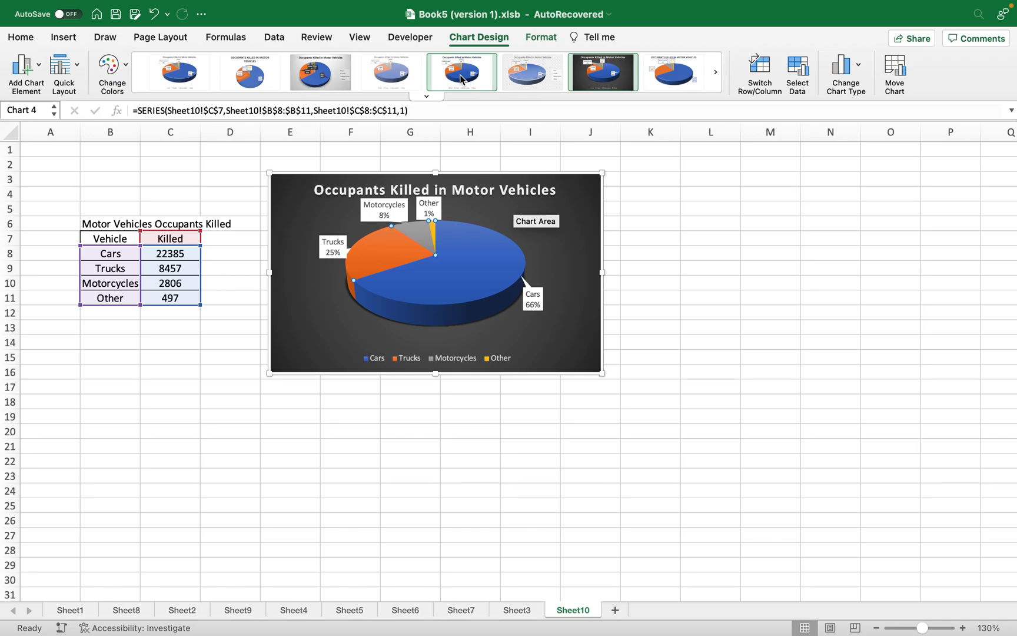
click(310, 71)
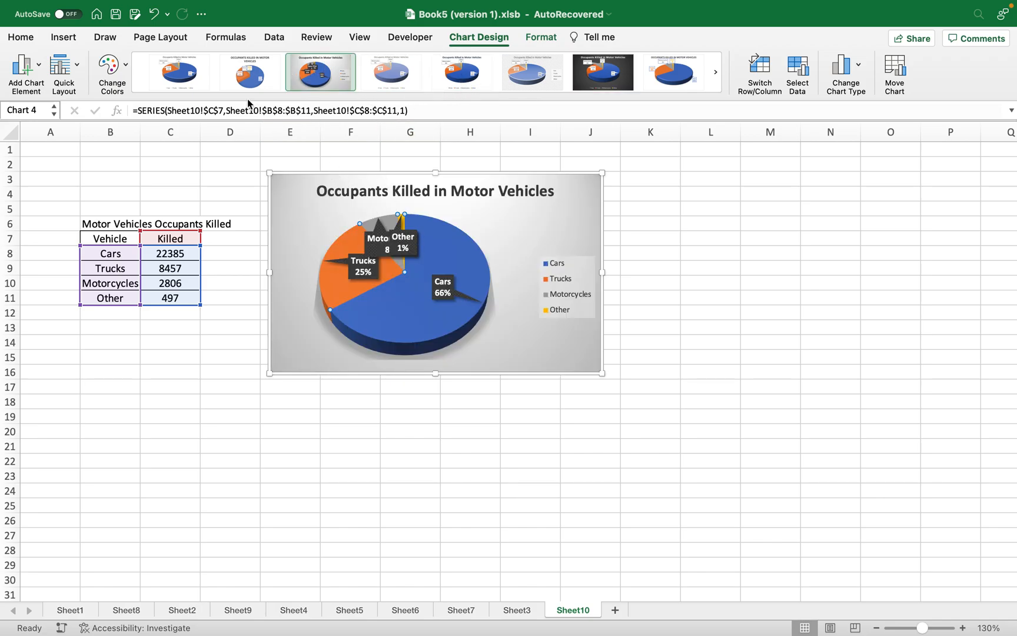
click(191, 88)
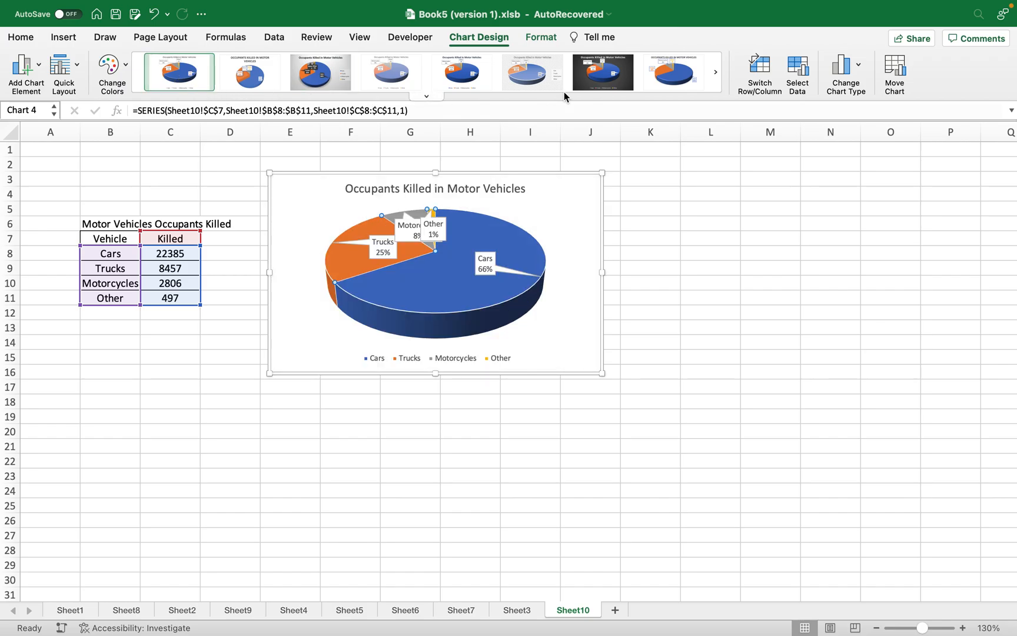
click(458, 79)
click(381, 76)
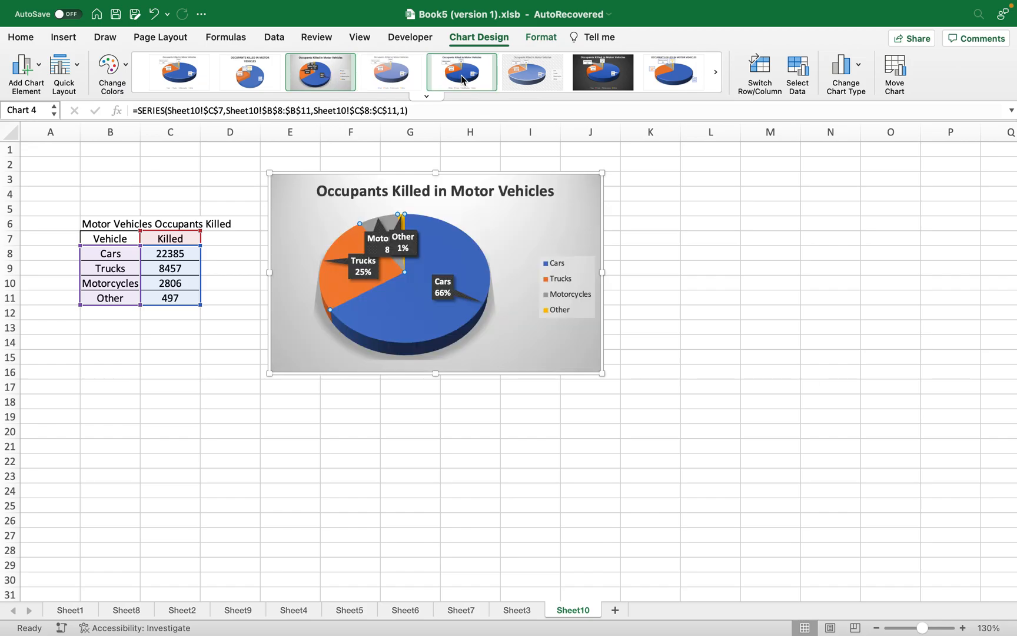
click(532, 73)
click(680, 80)
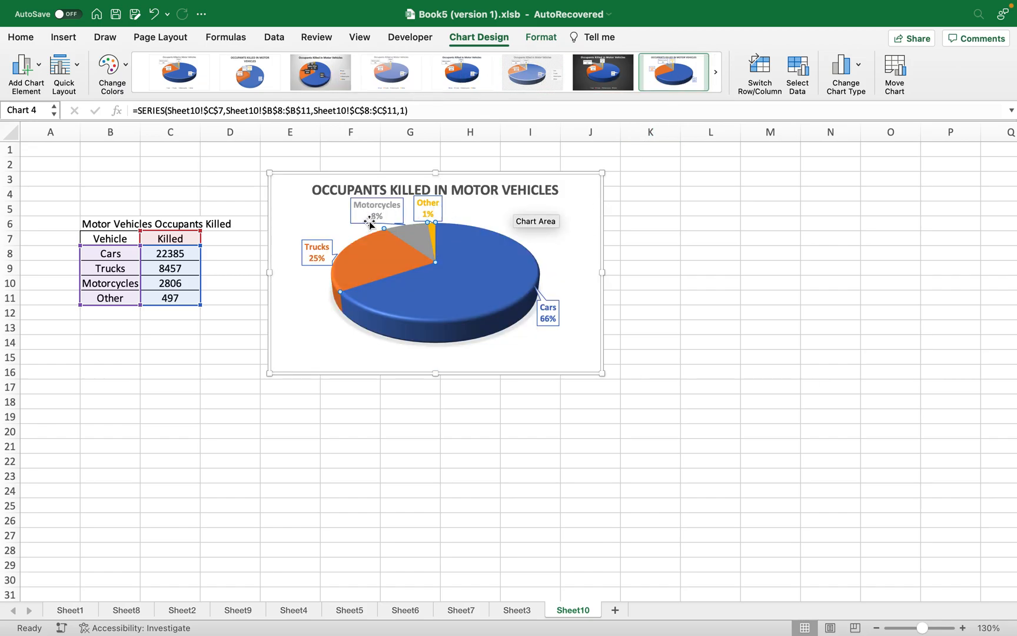
Move the Other, Motorcycles and Trucks callouts outward from the pie.
drag(435, 205, 522, 204)
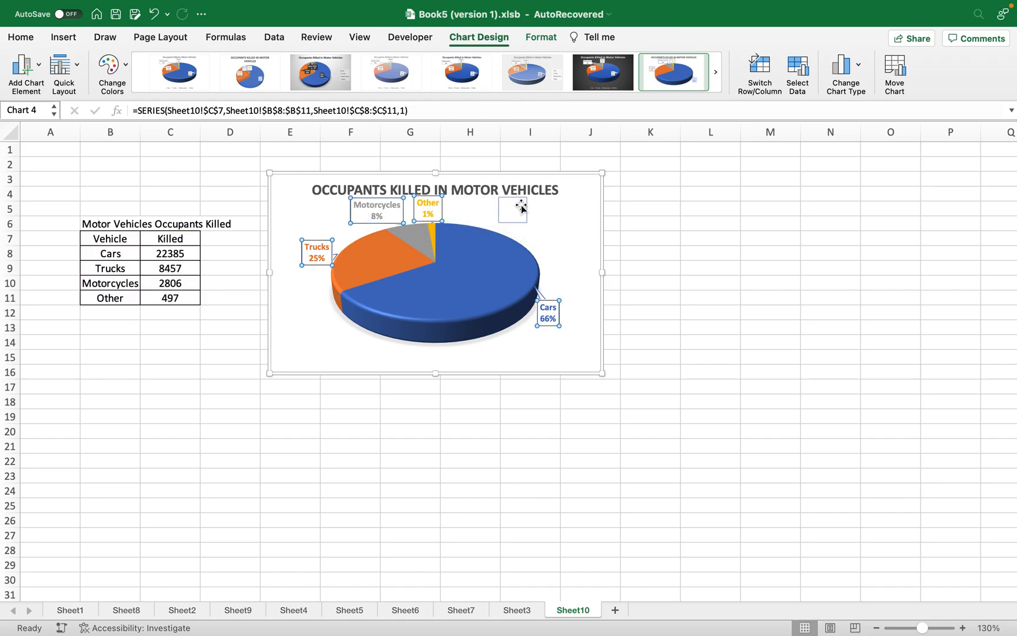
click(431, 207)
drag(430, 206, 475, 206)
click(352, 209)
drag(352, 209, 297, 212)
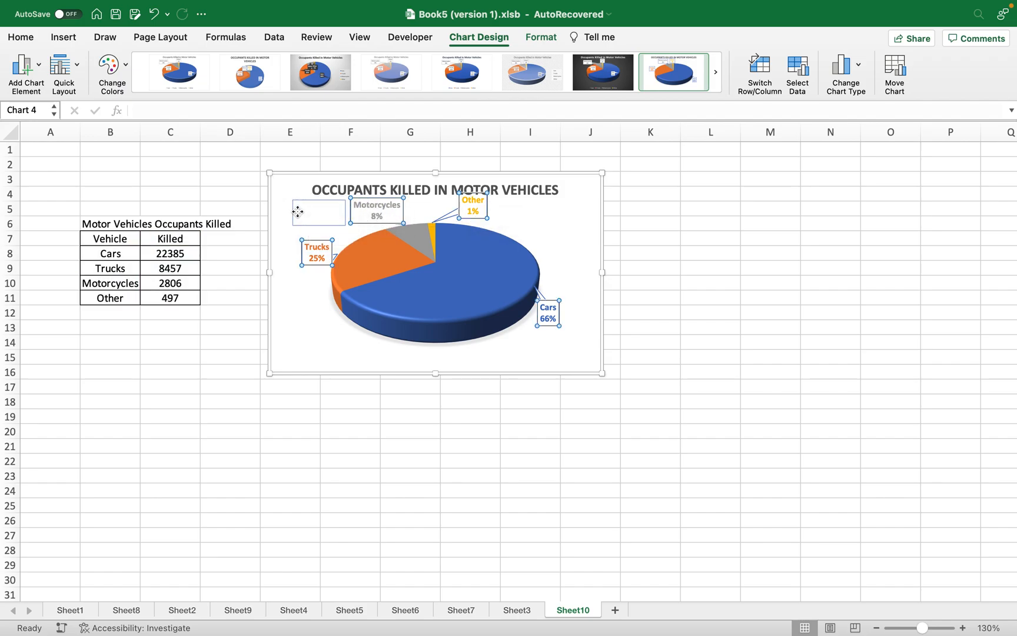
drag(358, 208, 313, 209)
click(307, 256)
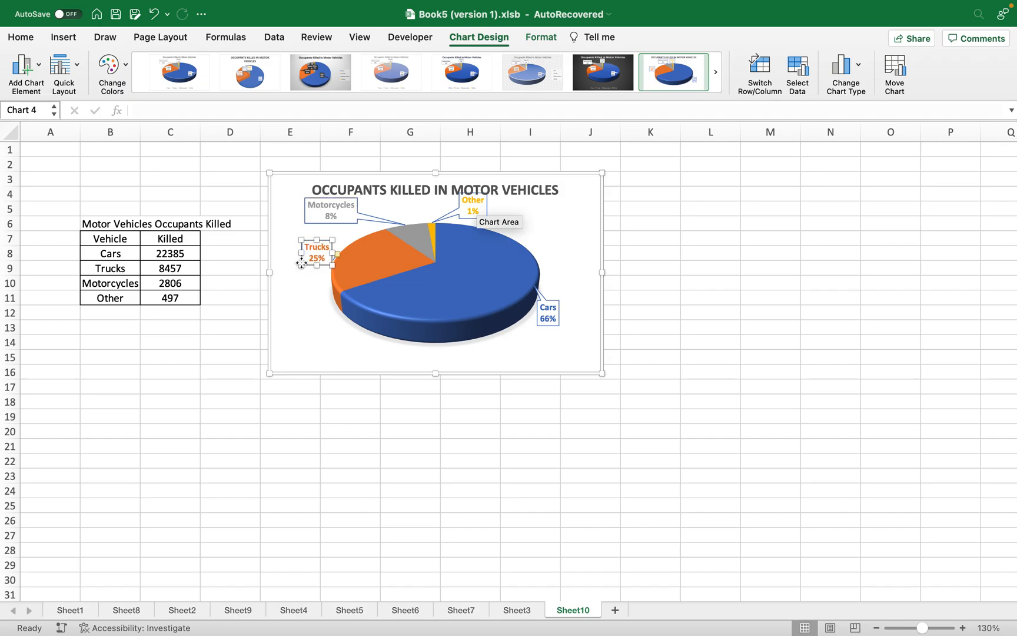
drag(301, 263, 286, 274)
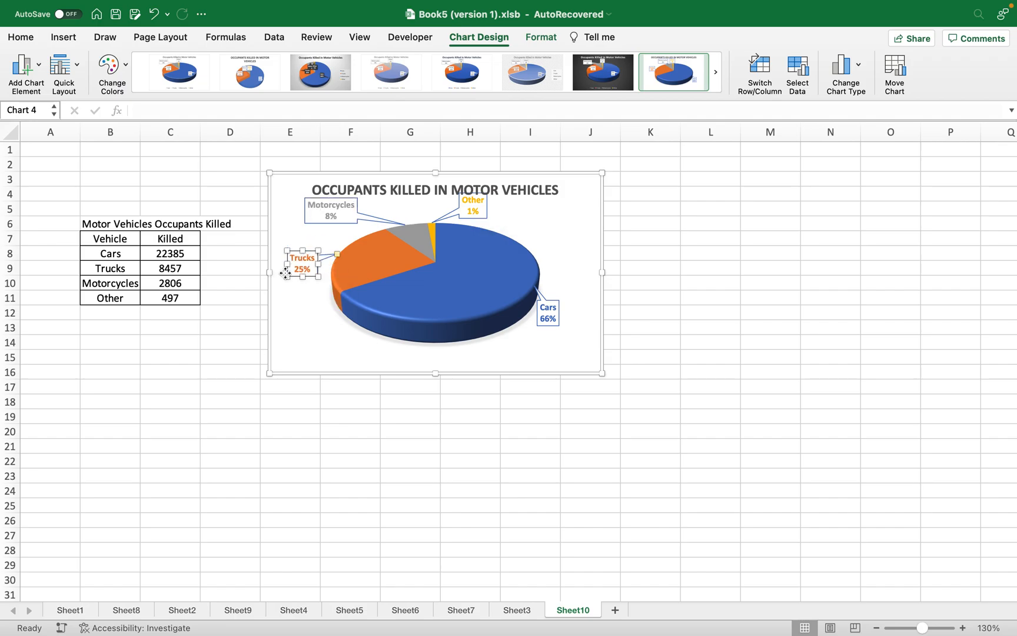
click(331, 338)
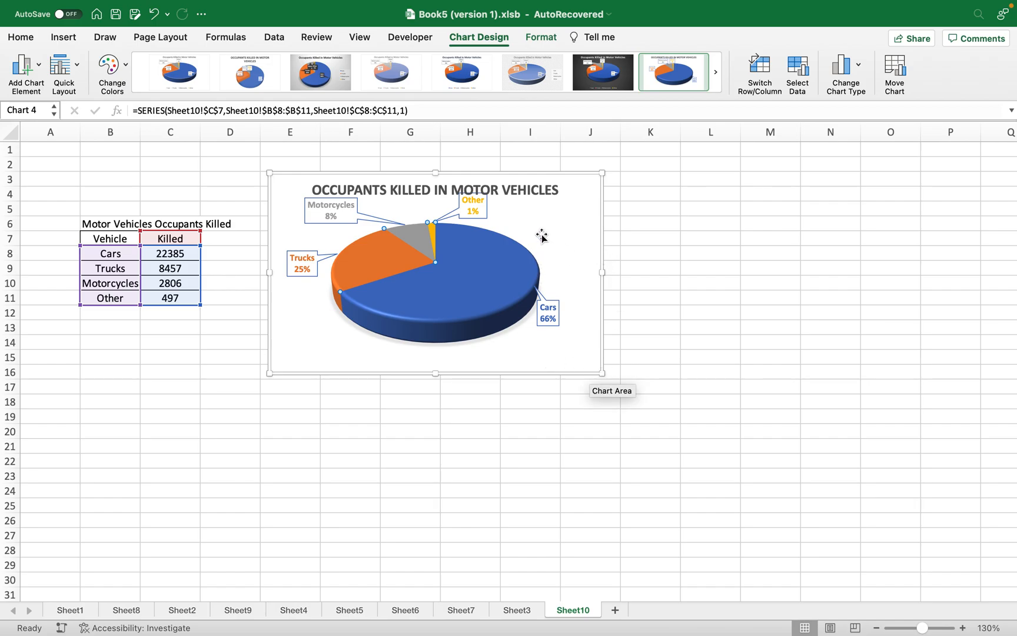
Try the Data Callout option for the pie's data labels and undo it.
click(40, 73)
mouse_move(71, 146)
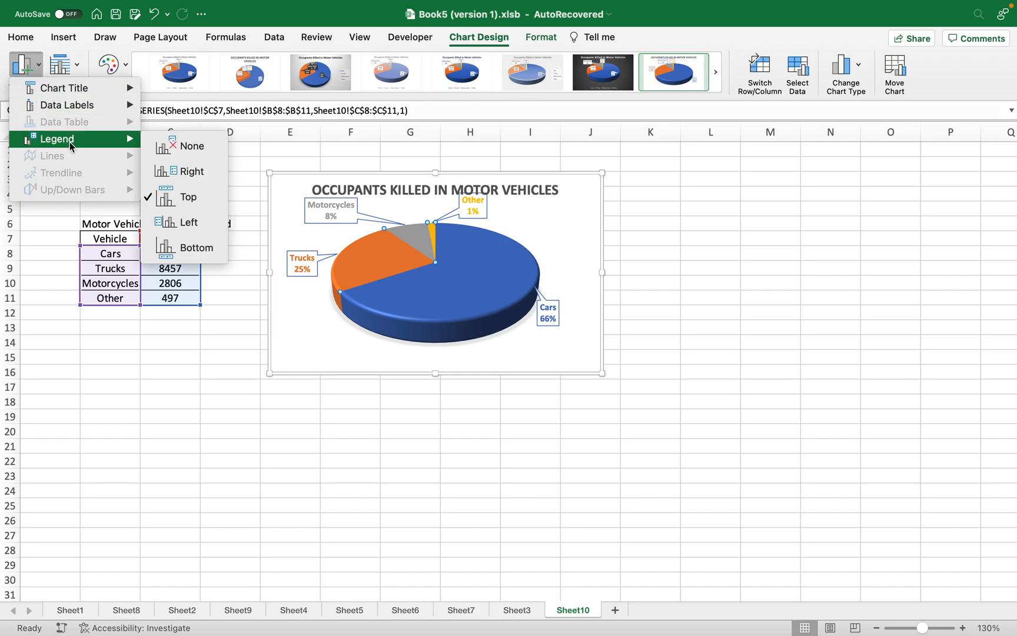
mouse_move(94, 106)
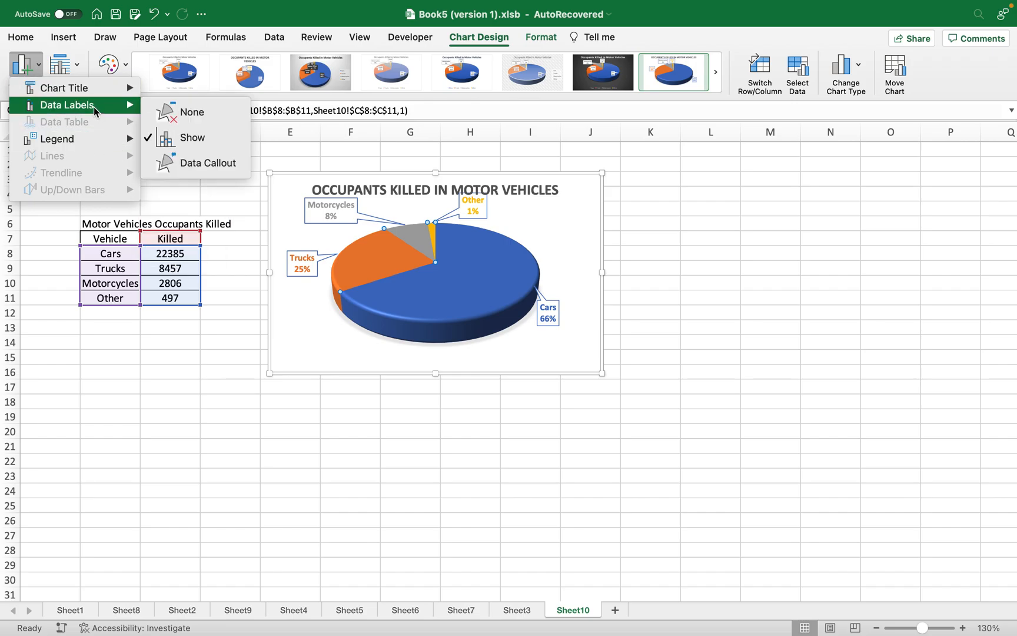
click(186, 166)
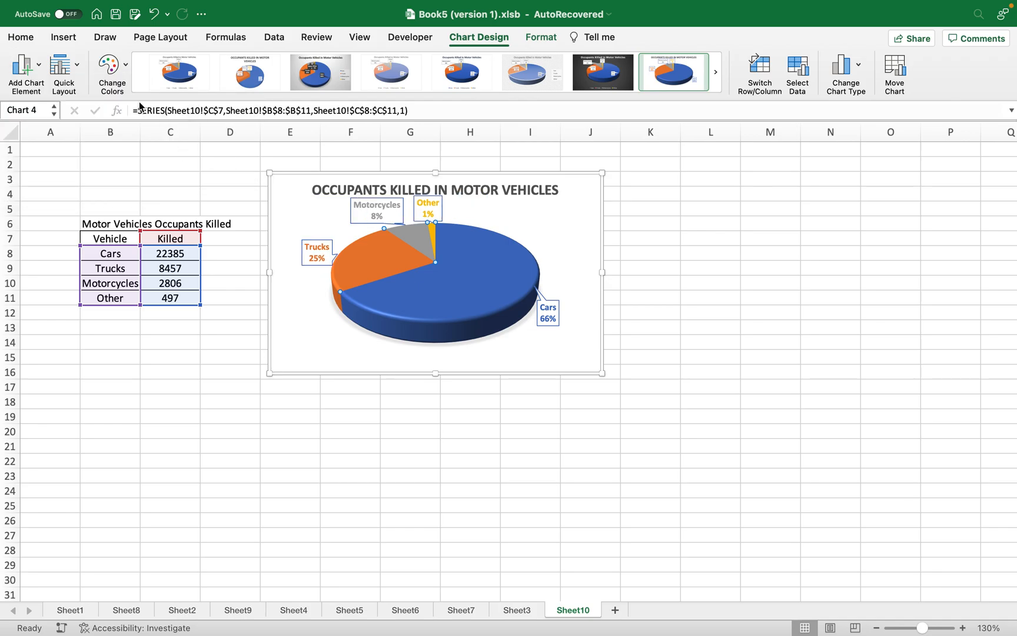
click(38, 73)
click(267, 228)
key(super+z)
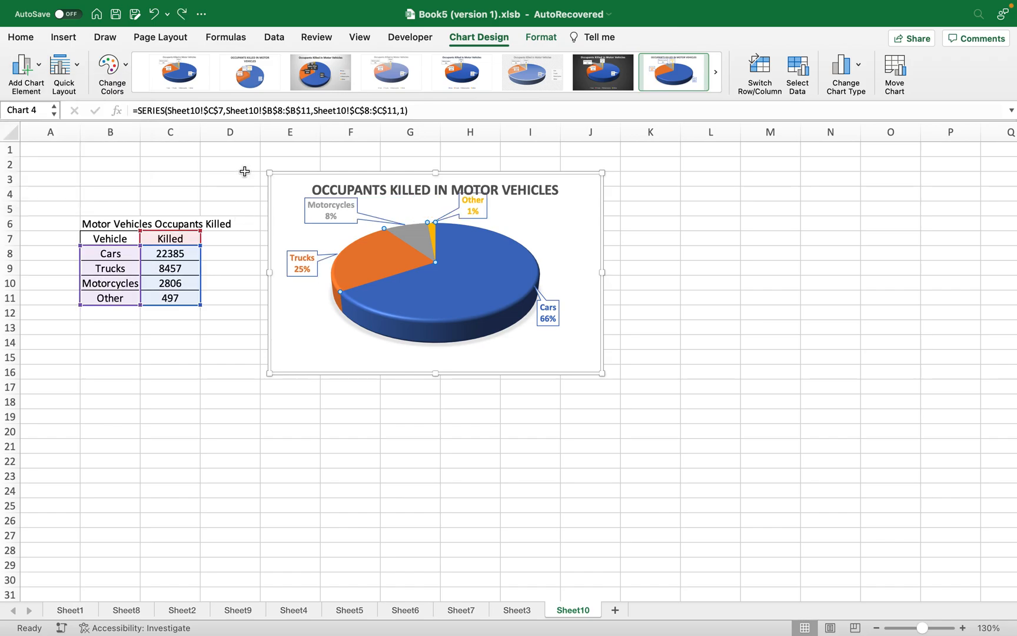
Set the pie chart's data labels to Show.
click(39, 73)
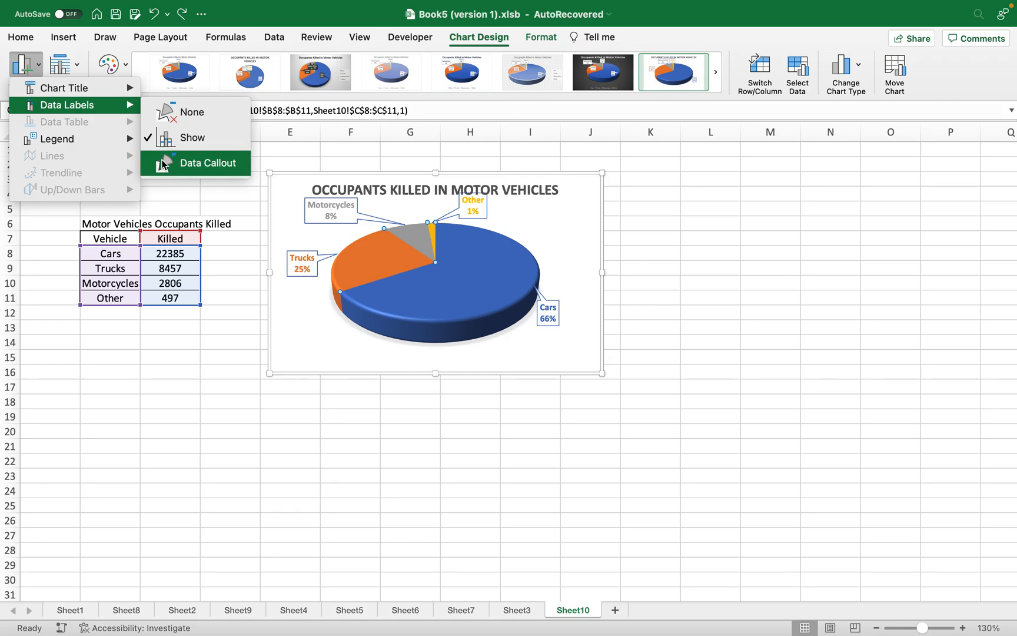
click(167, 137)
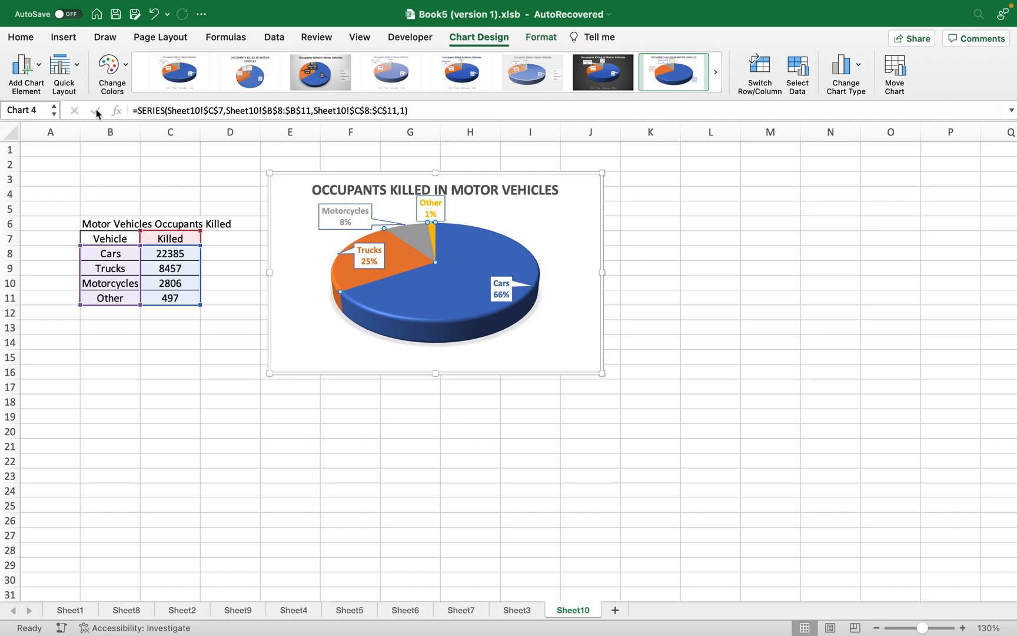
Try the Centered Overlay position for the chart title and undo it.
click(37, 73)
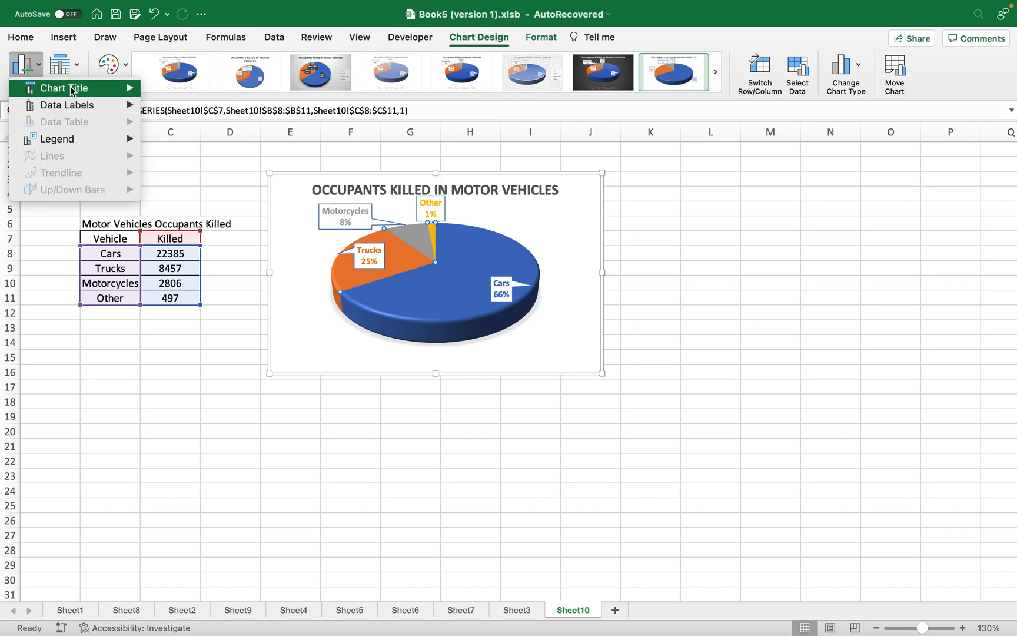
mouse_move(72, 89)
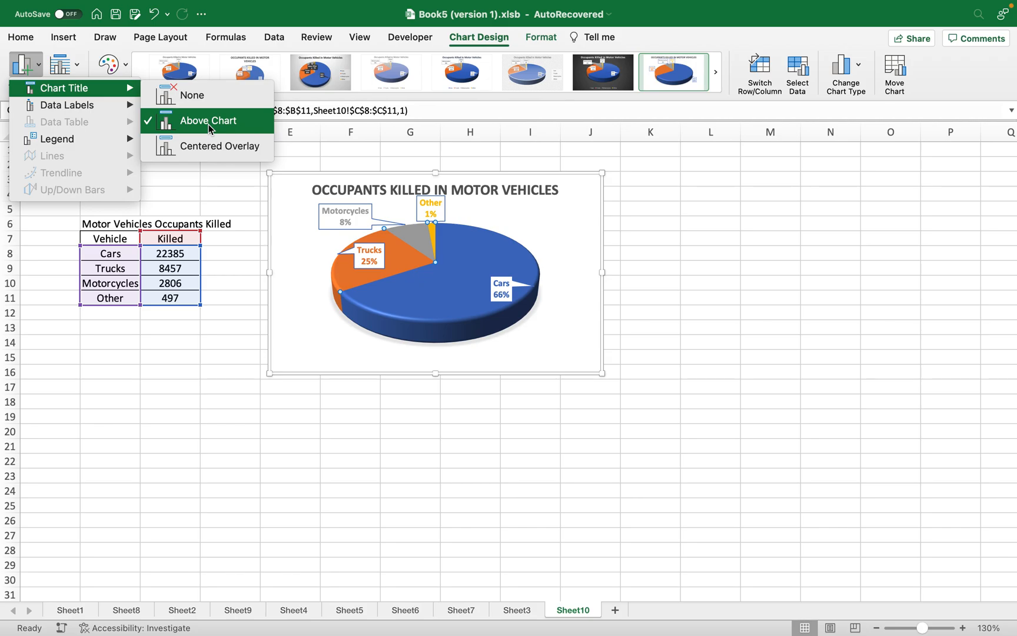
click(213, 145)
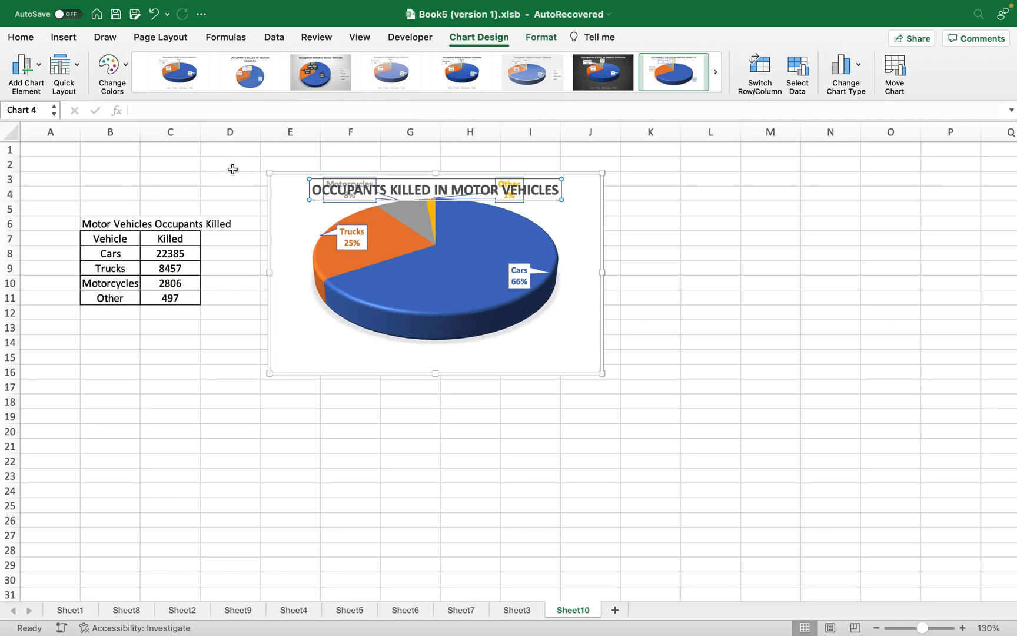
key(super+z)
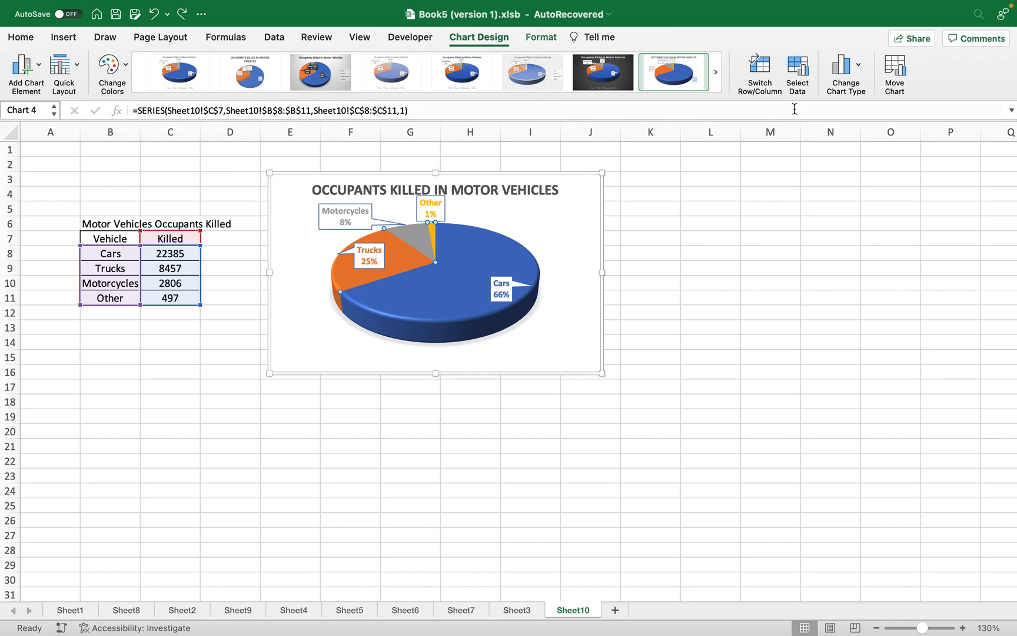
Change the Occupants Killed chart from a 3-D pie to a standard 2-D pie.
click(536, 213)
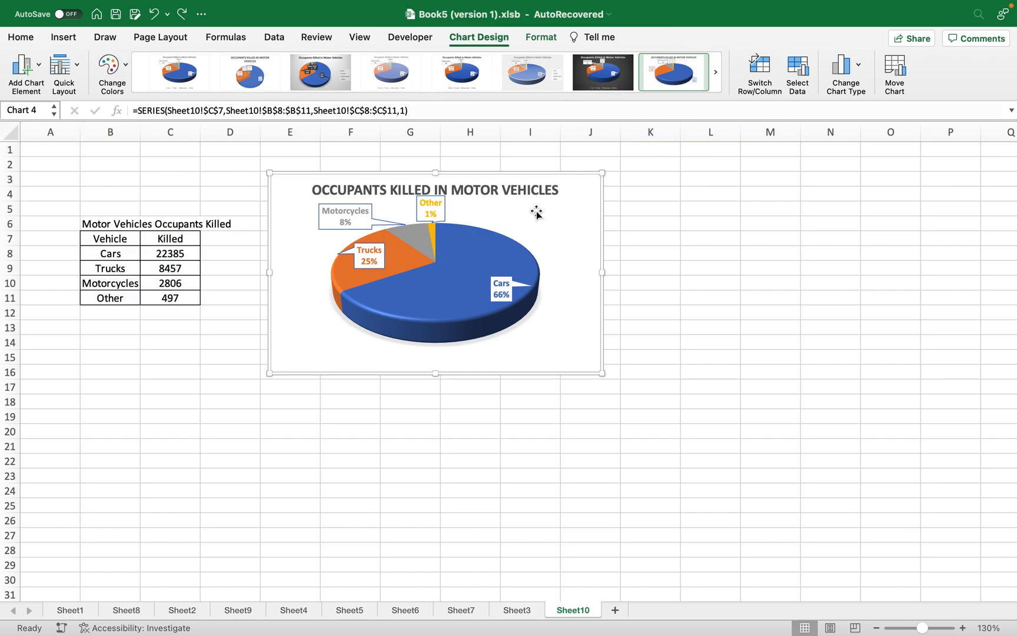
double_click(478, 35)
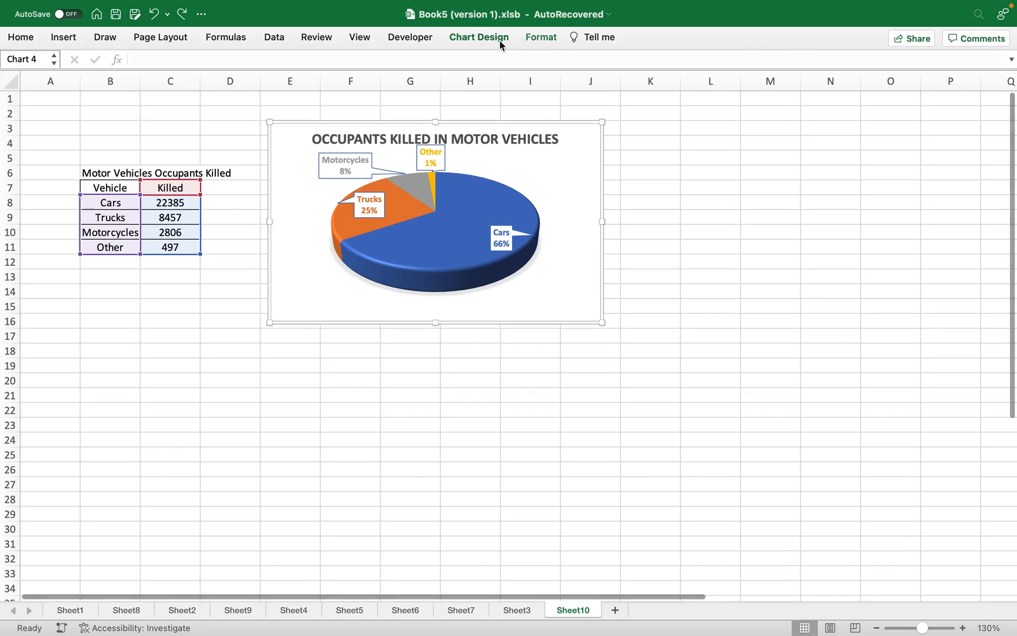
click(476, 35)
click(859, 70)
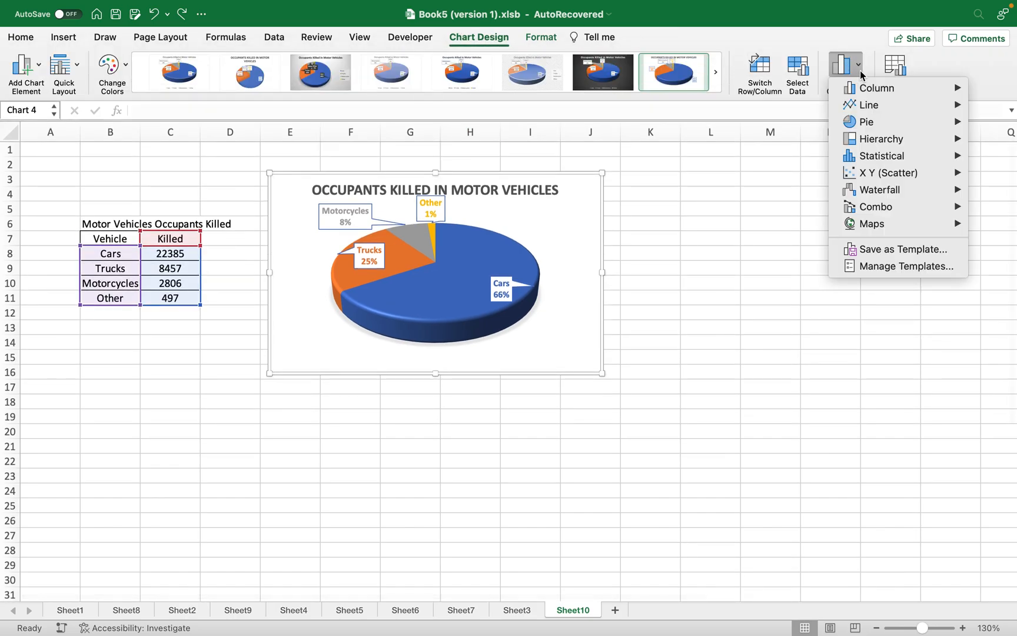
mouse_move(867, 121)
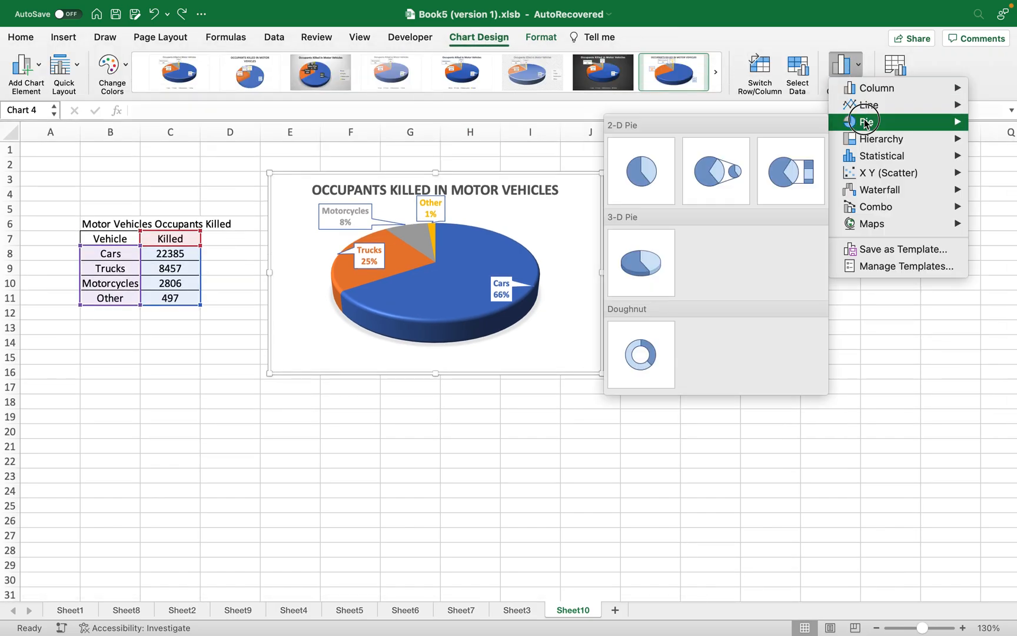
click(655, 157)
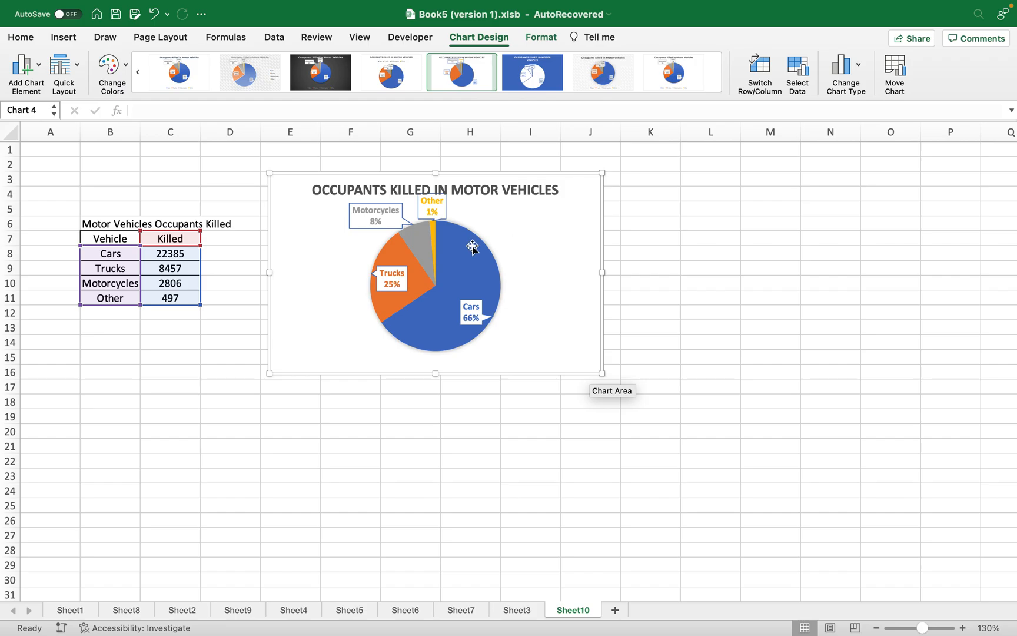
Try several chart styles on the 2-D pie, ending on the plain white style with shaded slices and the legend below.
click(35, 68)
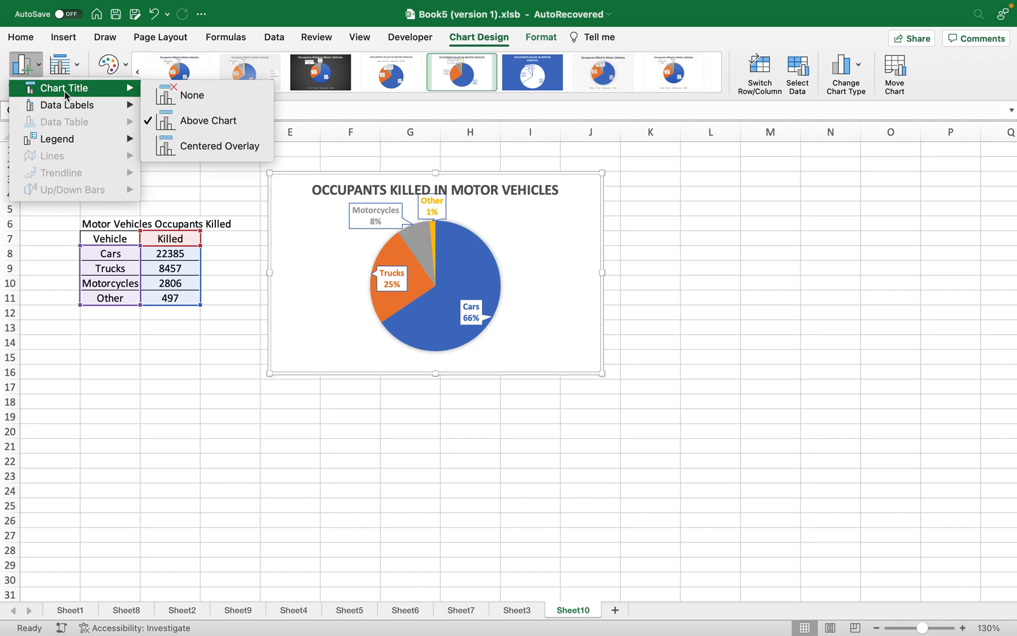
mouse_move(57, 139)
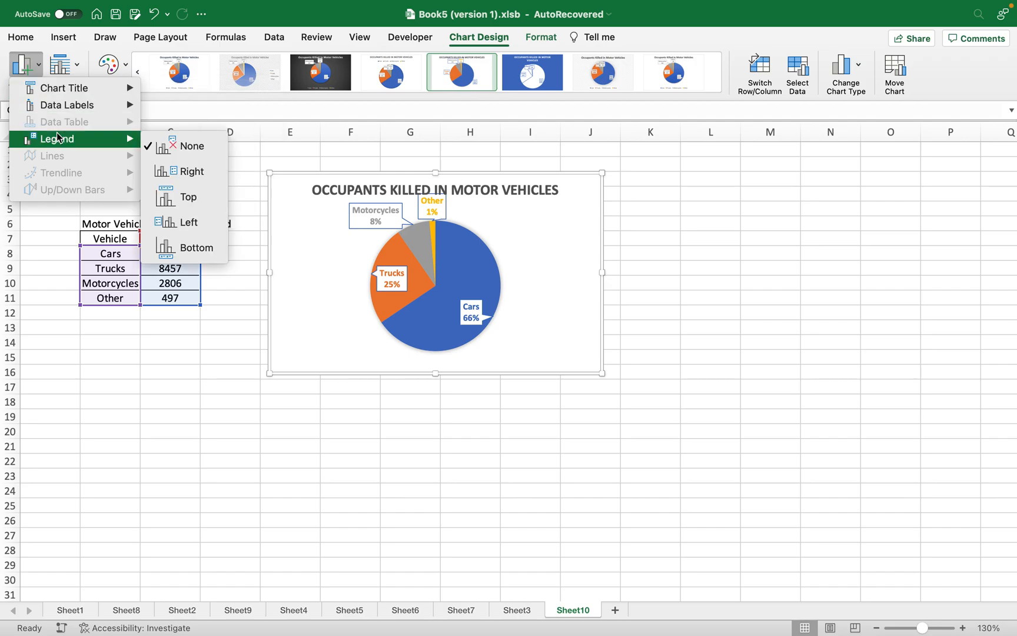
click(471, 78)
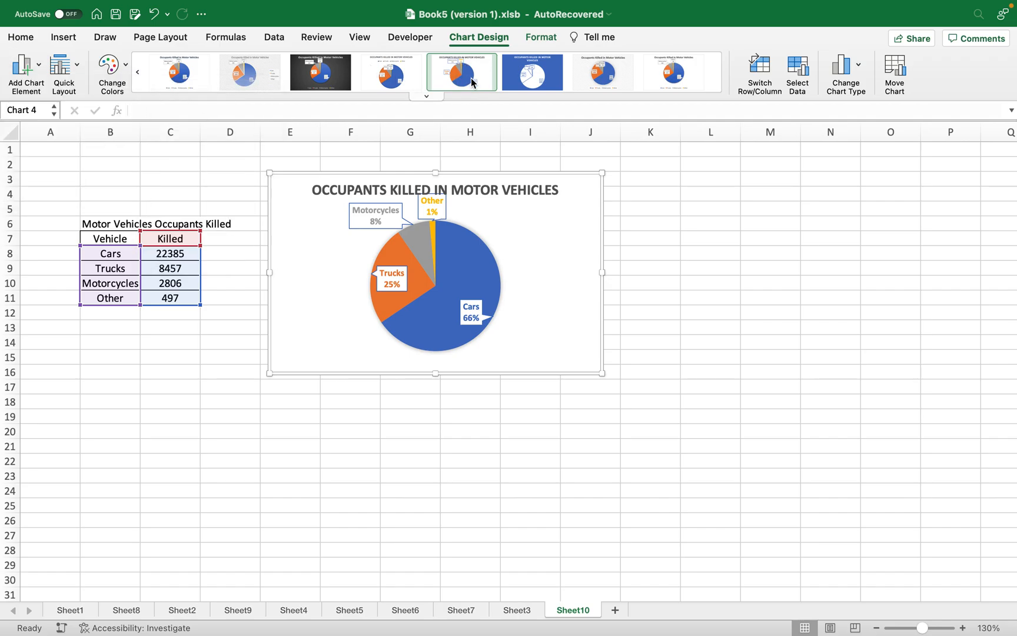
click(534, 79)
click(607, 73)
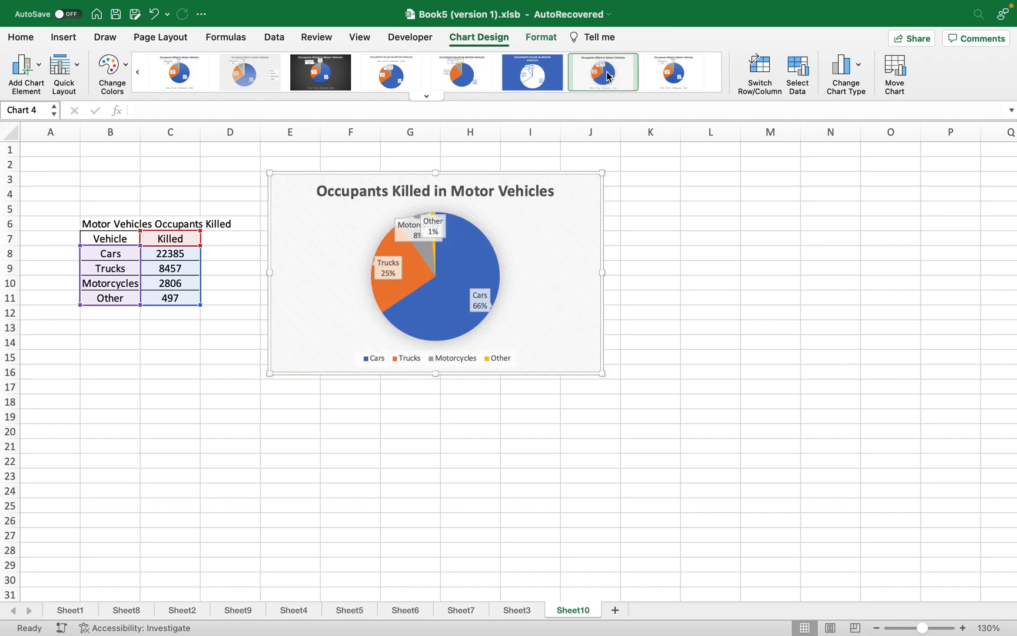
click(675, 75)
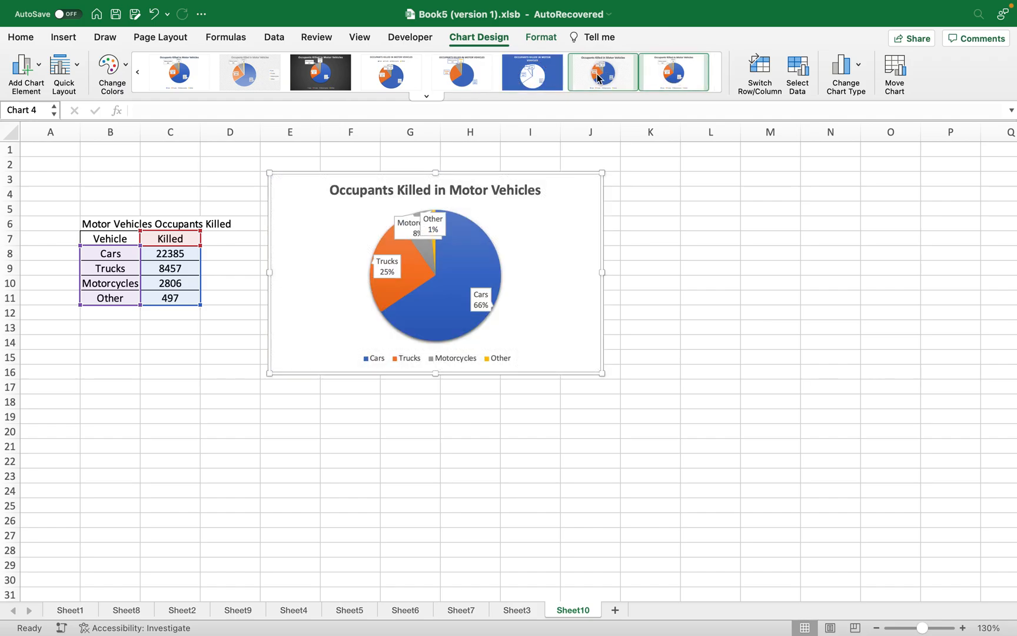
Change the chart type to Pie of Pie.
click(853, 69)
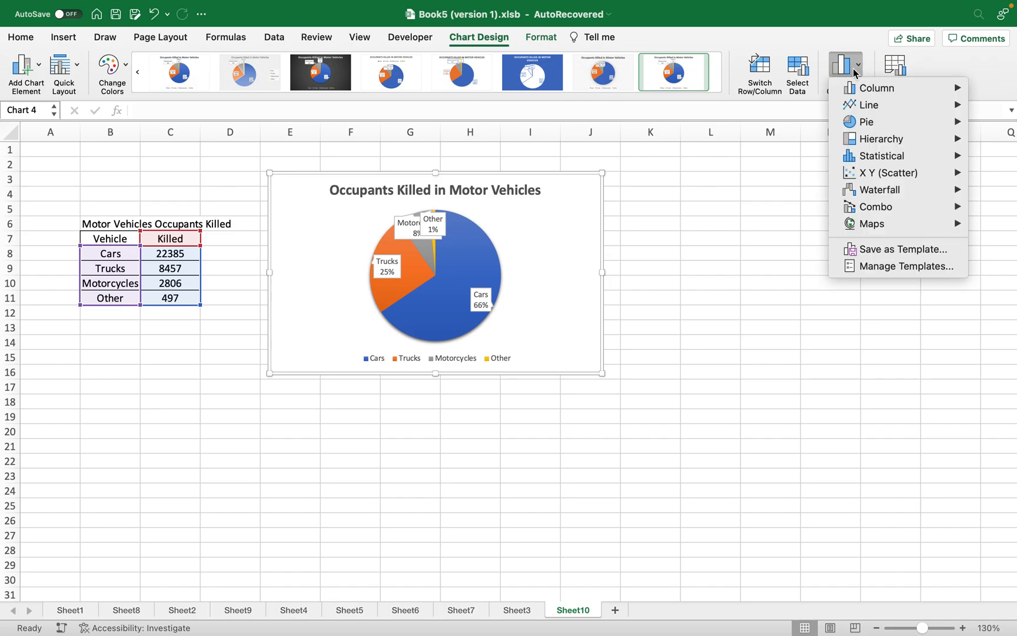
mouse_move(864, 124)
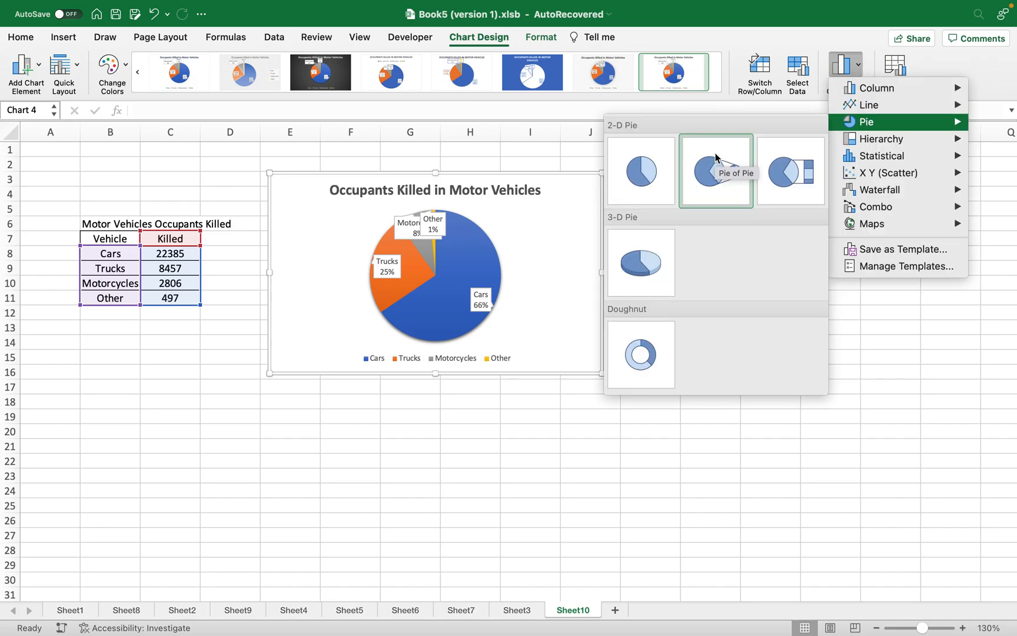
click(717, 174)
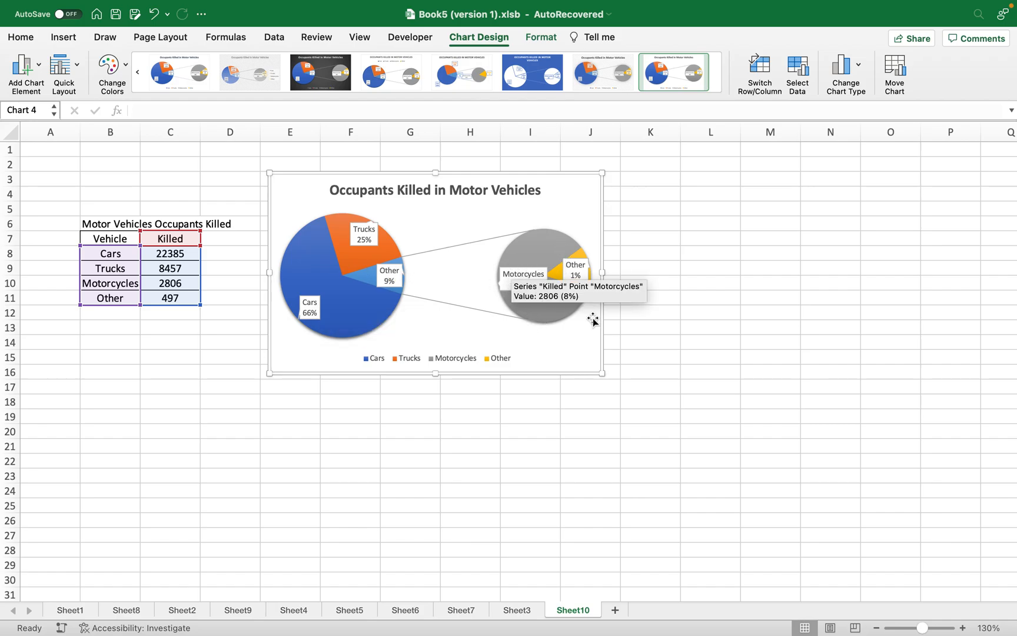
Change the whole chart's type to Bar of Pie.
click(561, 211)
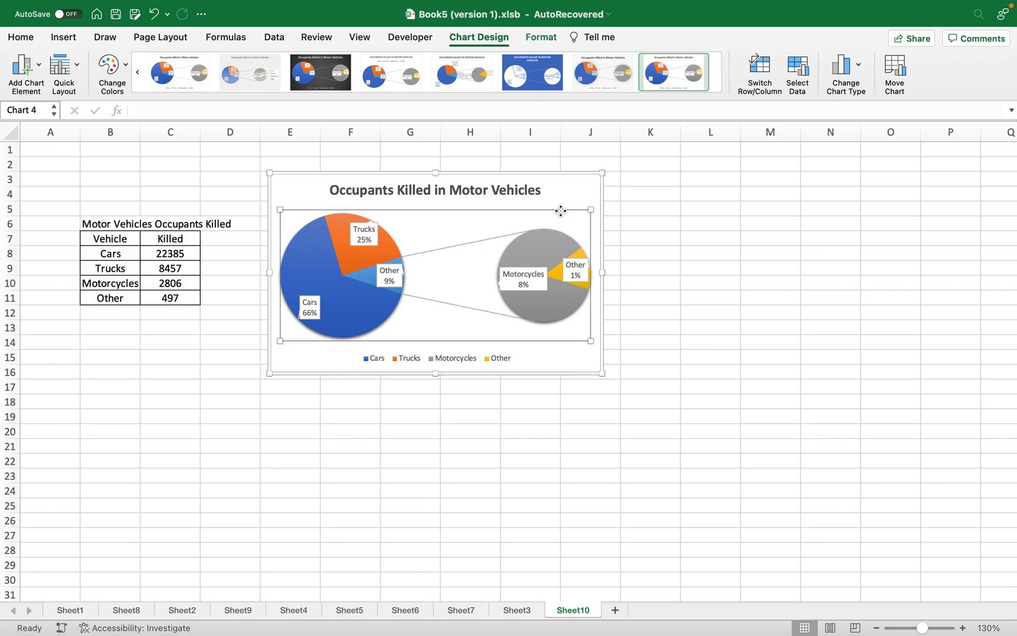
click(556, 192)
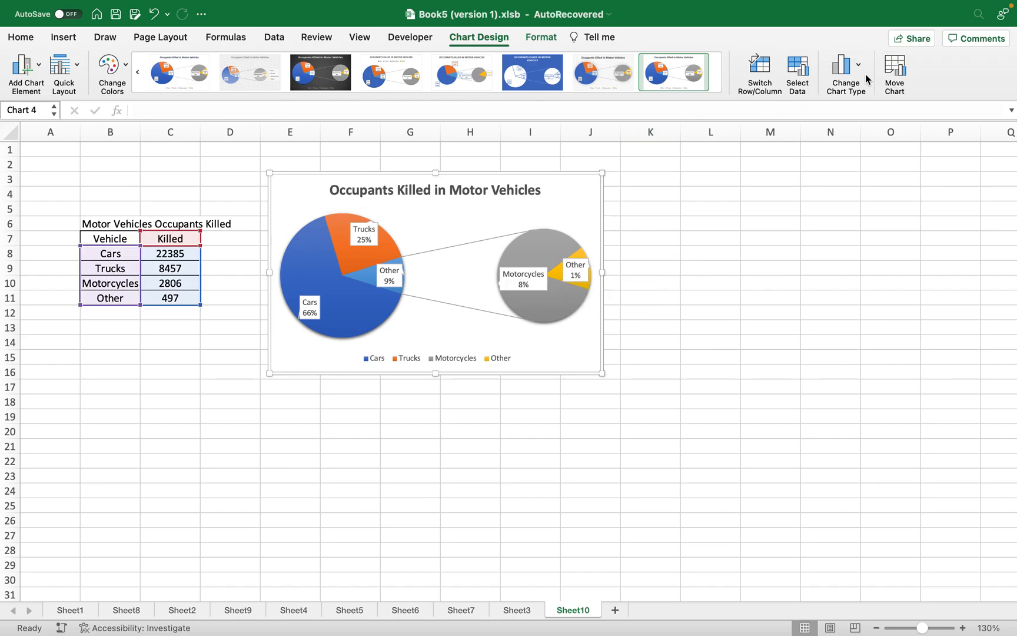
click(847, 74)
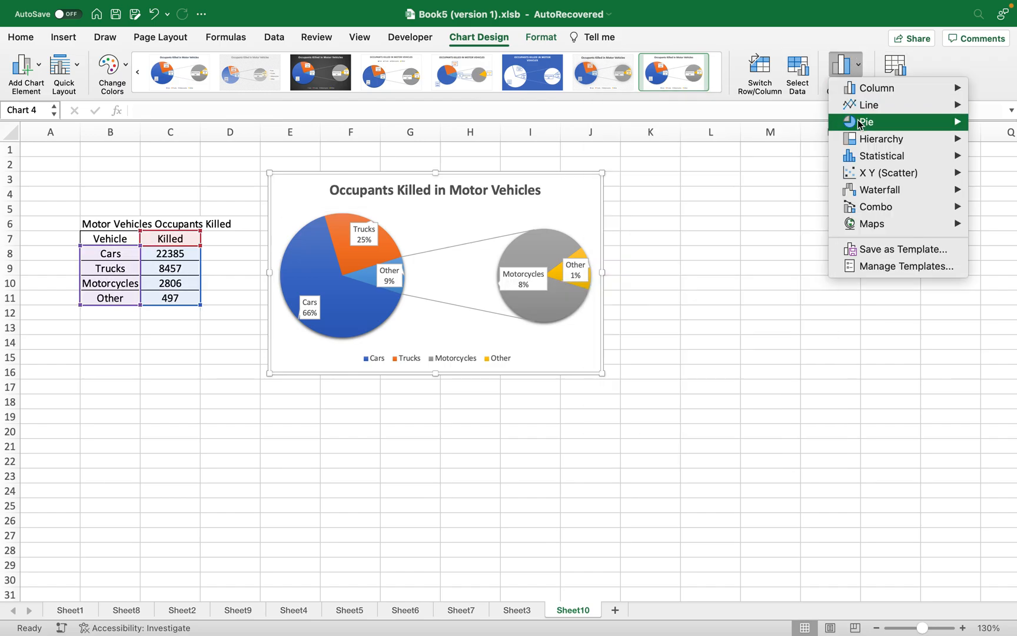
mouse_move(862, 121)
click(800, 162)
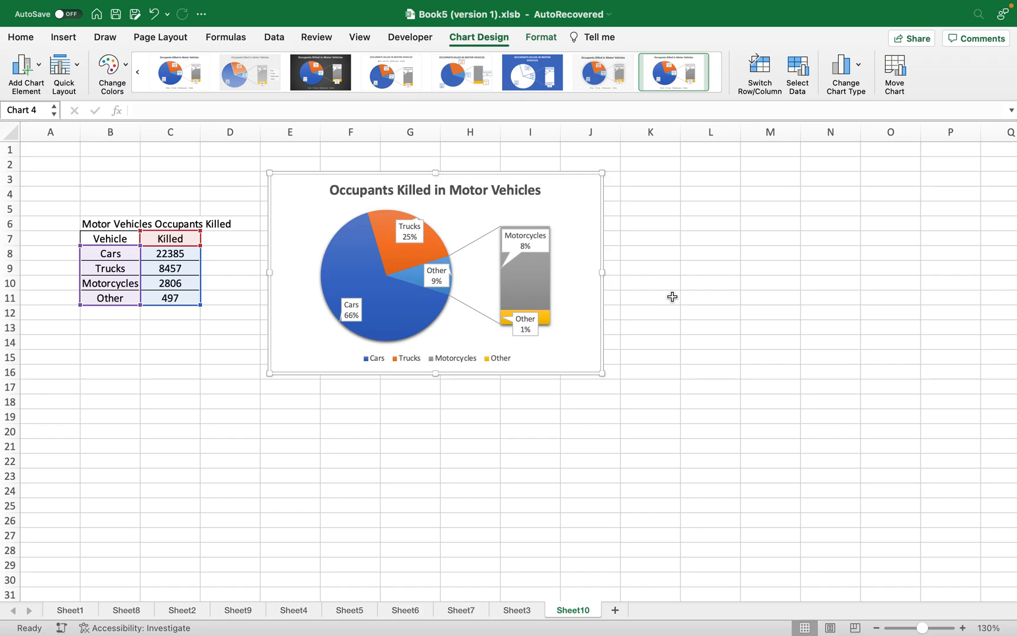
Open the formatting options for the chart area.
click(535, 37)
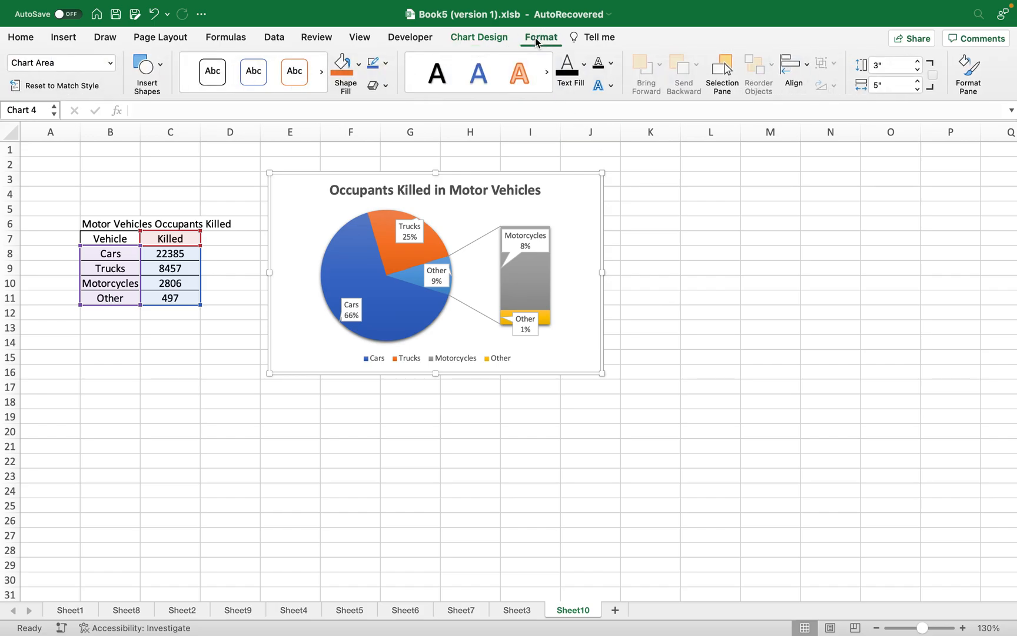